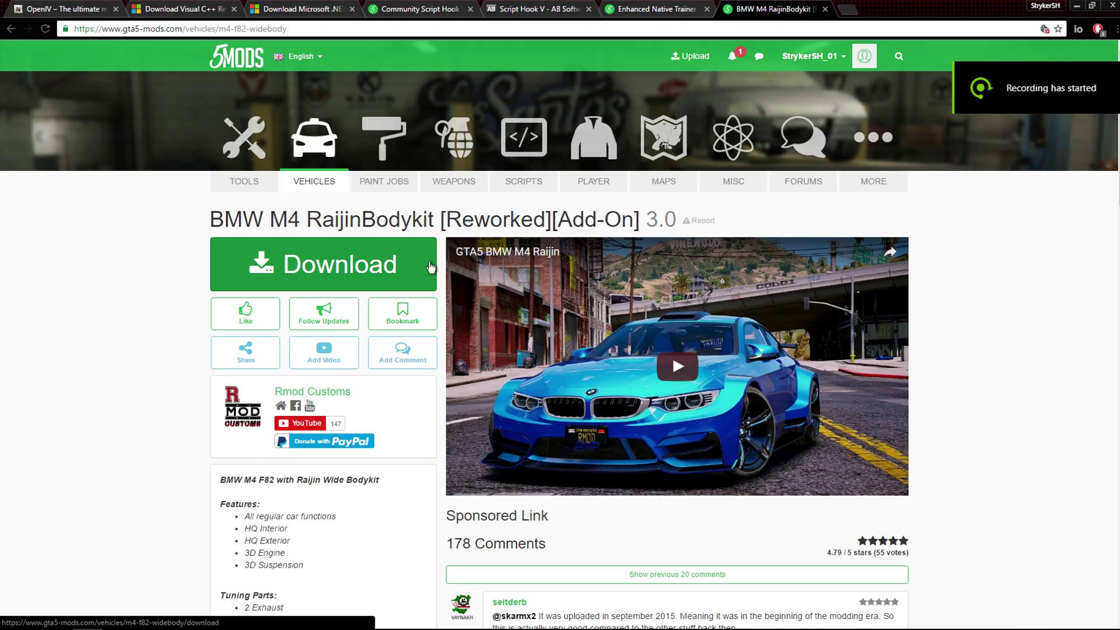
Download the OpenIV 2.8 installer (ovisetup (4).exe) from the OpenIV website.
scroll(487, 338, down, 2)
scroll(487, 338, down, 3)
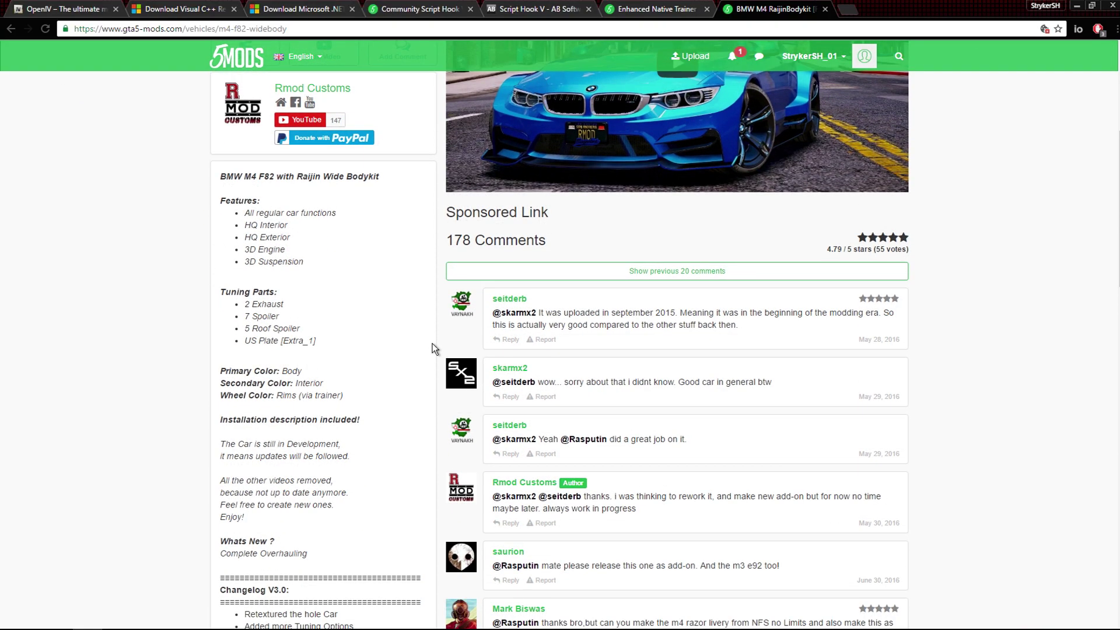
scroll(389, 349, up, 5)
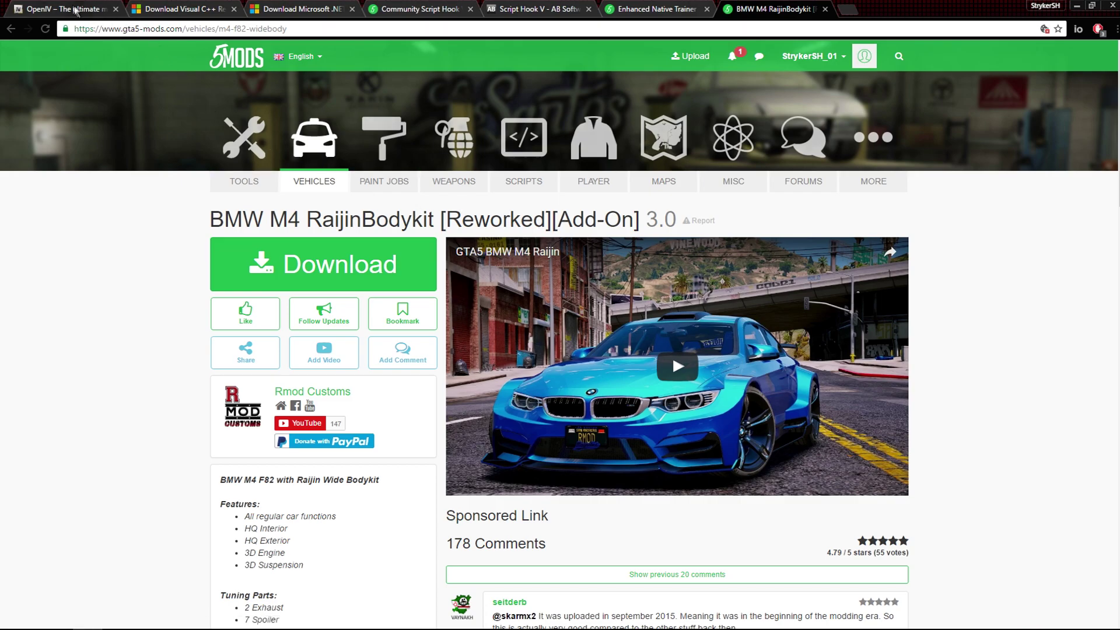
click(61, 7)
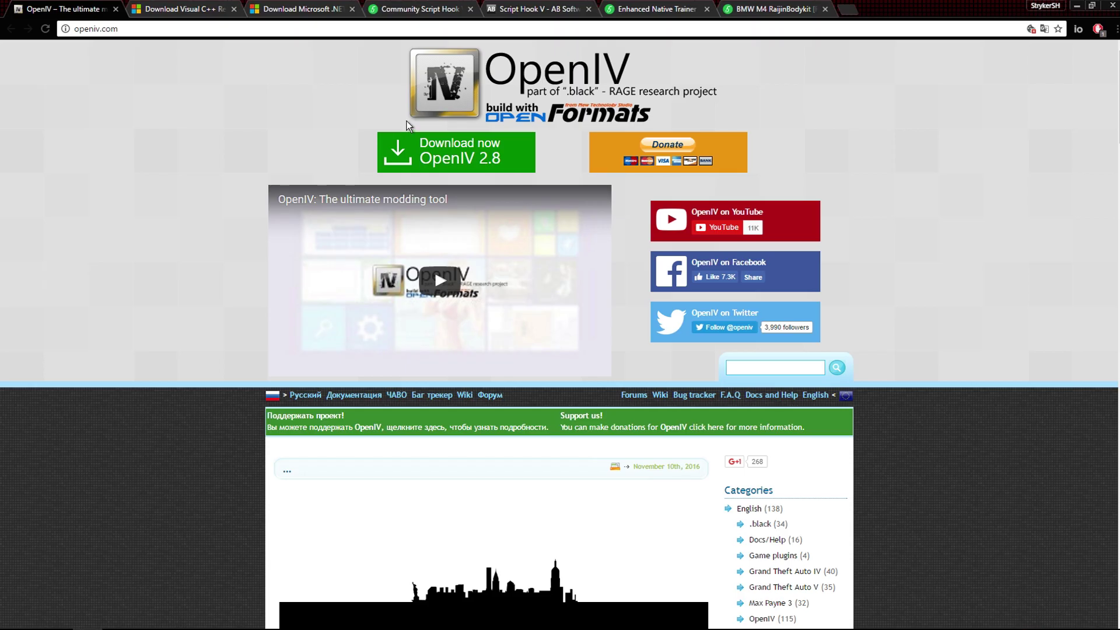
click(463, 154)
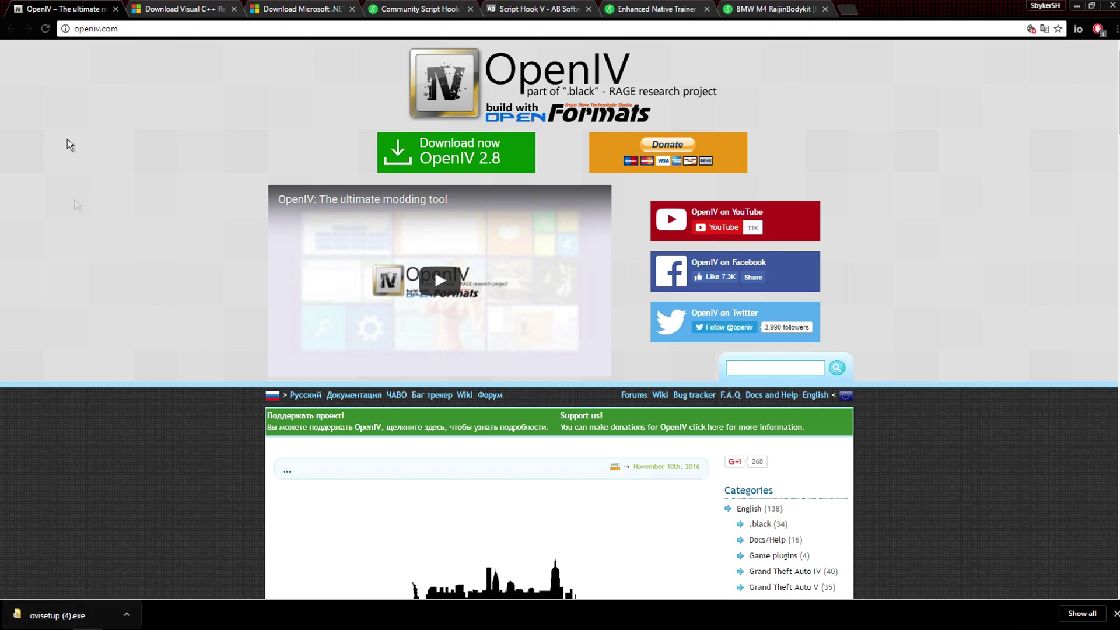
Download all three Visual C++ 2013 vcredist files, including vcredist_arm.exe, then view the .NET 4.5.2 offline installer page.
click(180, 9)
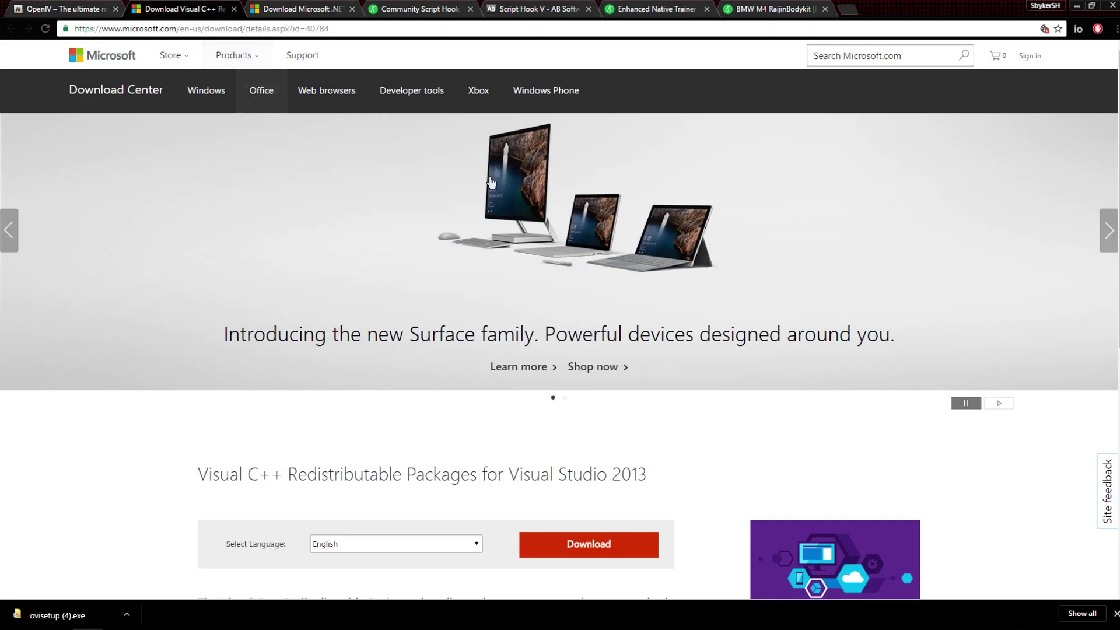
scroll(291, 177, down, 3)
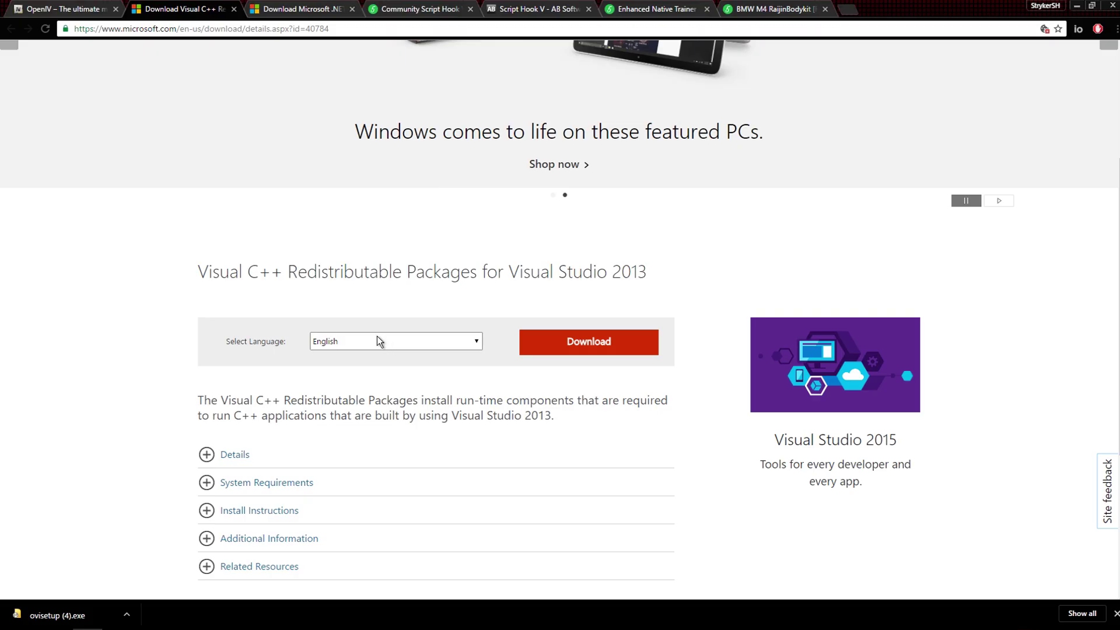
click(580, 350)
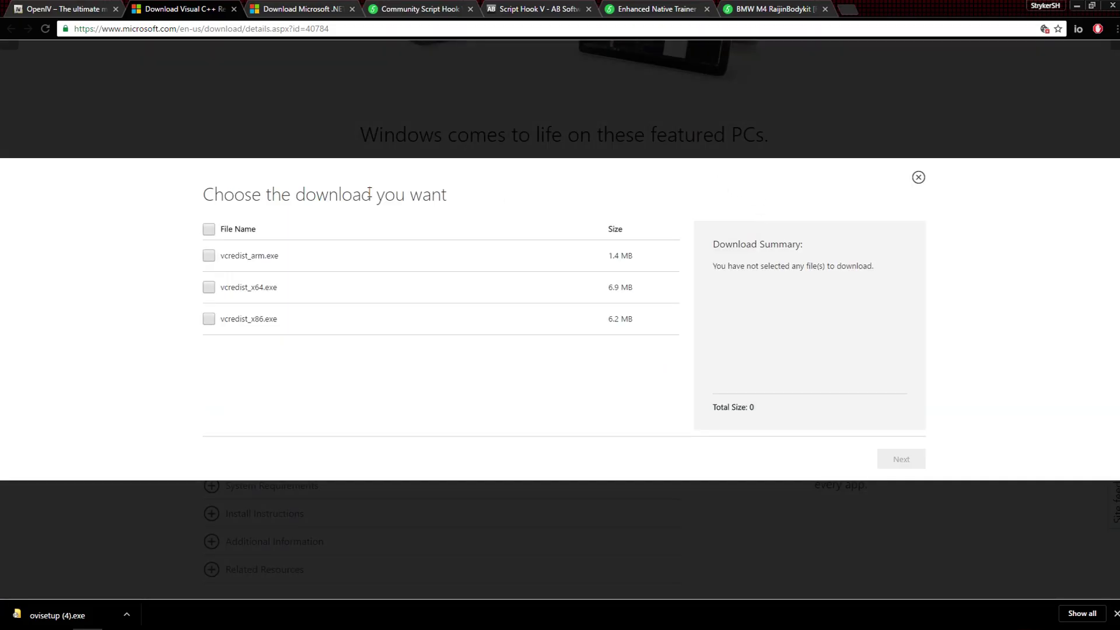
click(208, 229)
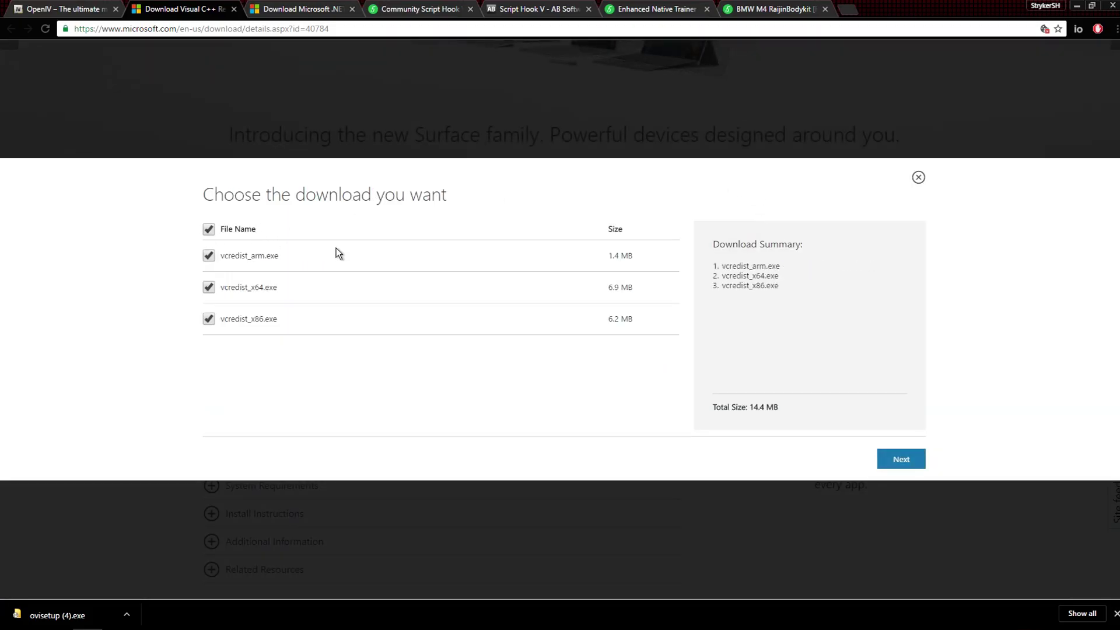
click(893, 452)
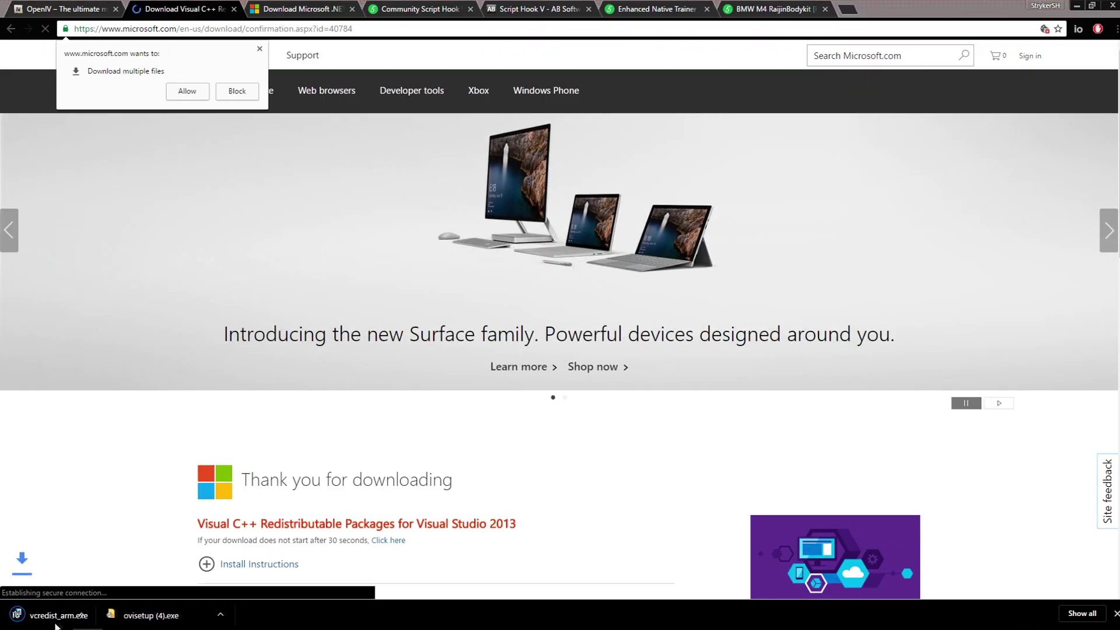
click(260, 49)
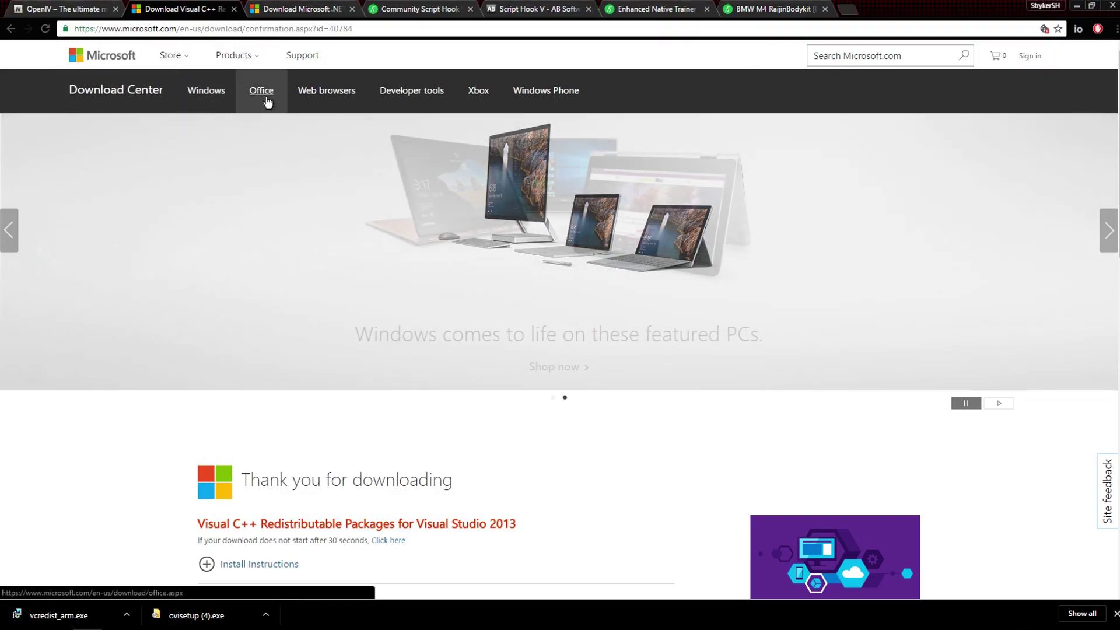
click(295, 9)
scroll(358, 343, down, 5)
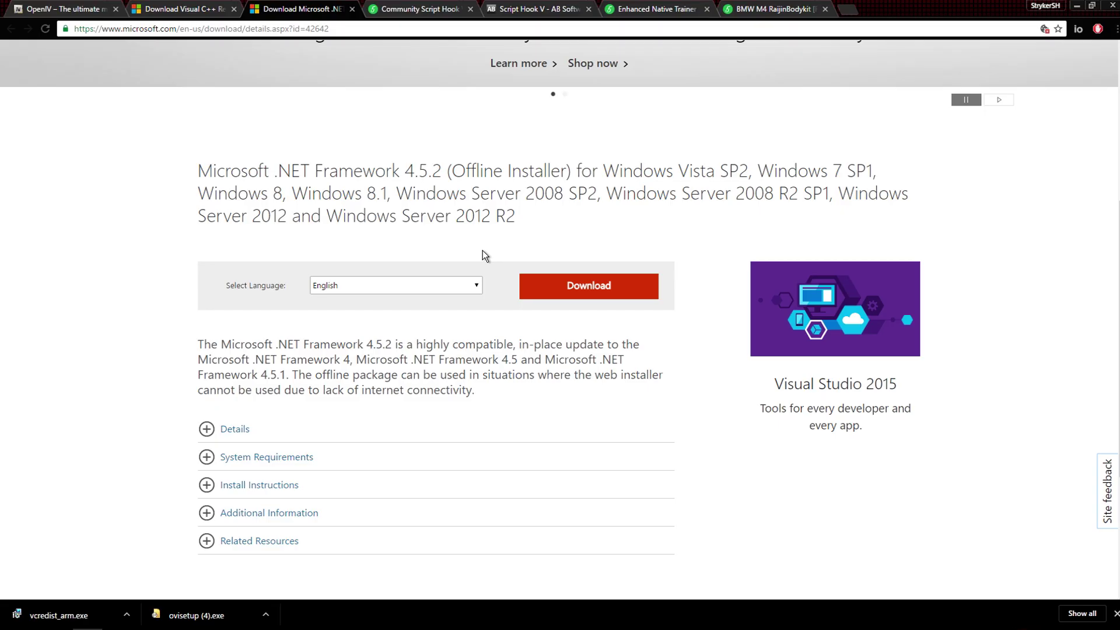
Download ScriptHookVDotNet.zip from the Community Script Hook V .NET GitHub releases.
click(425, 17)
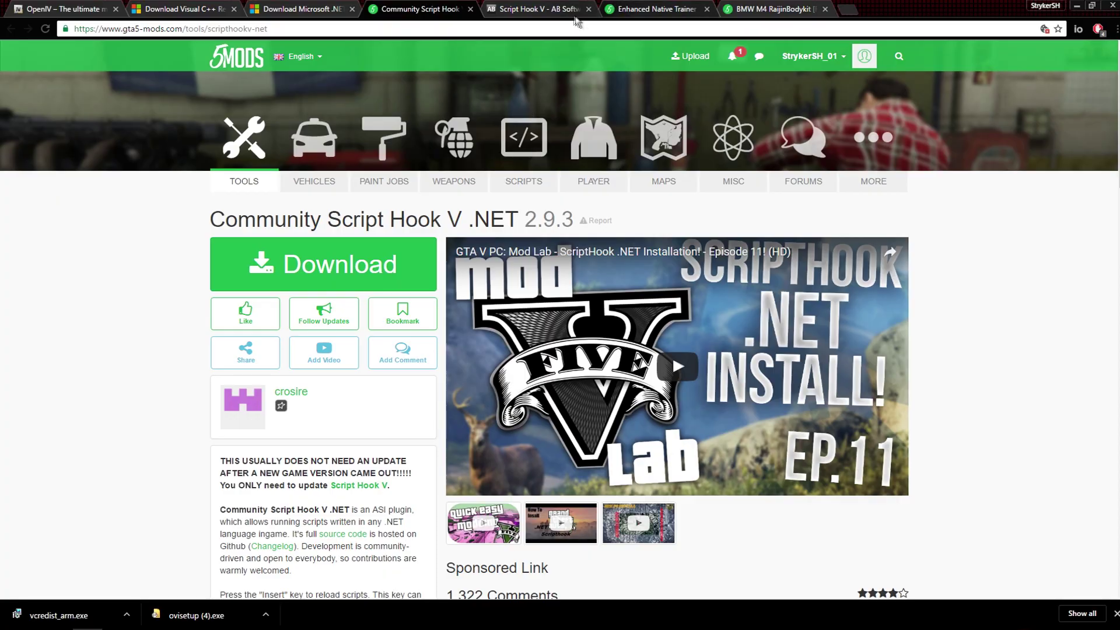
click(534, 10)
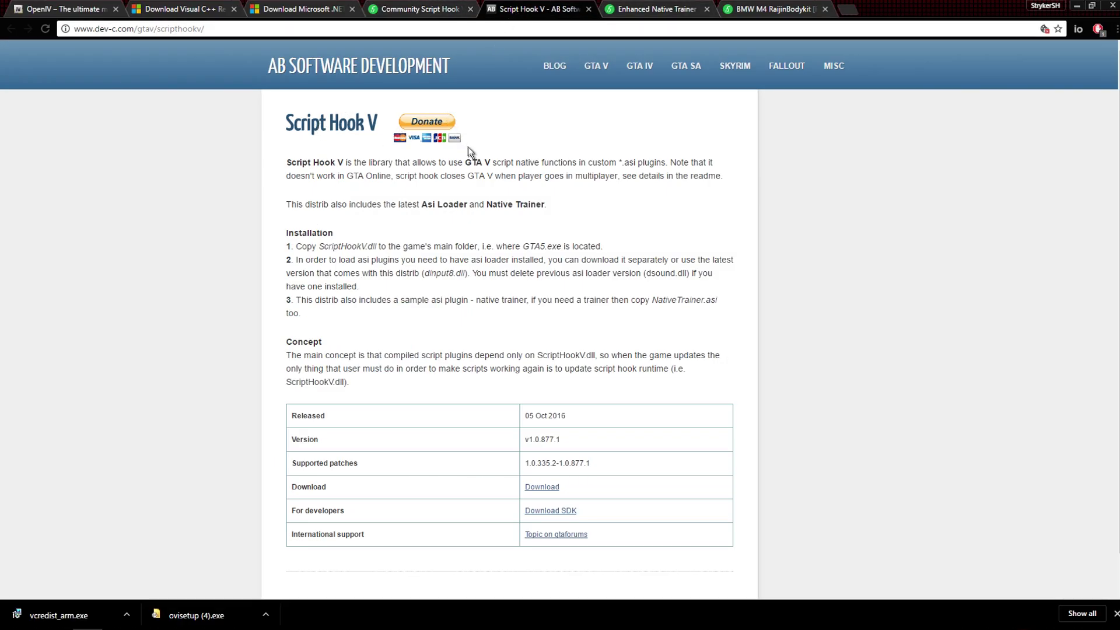
click(420, 9)
click(534, 9)
click(446, 9)
click(533, 10)
click(447, 8)
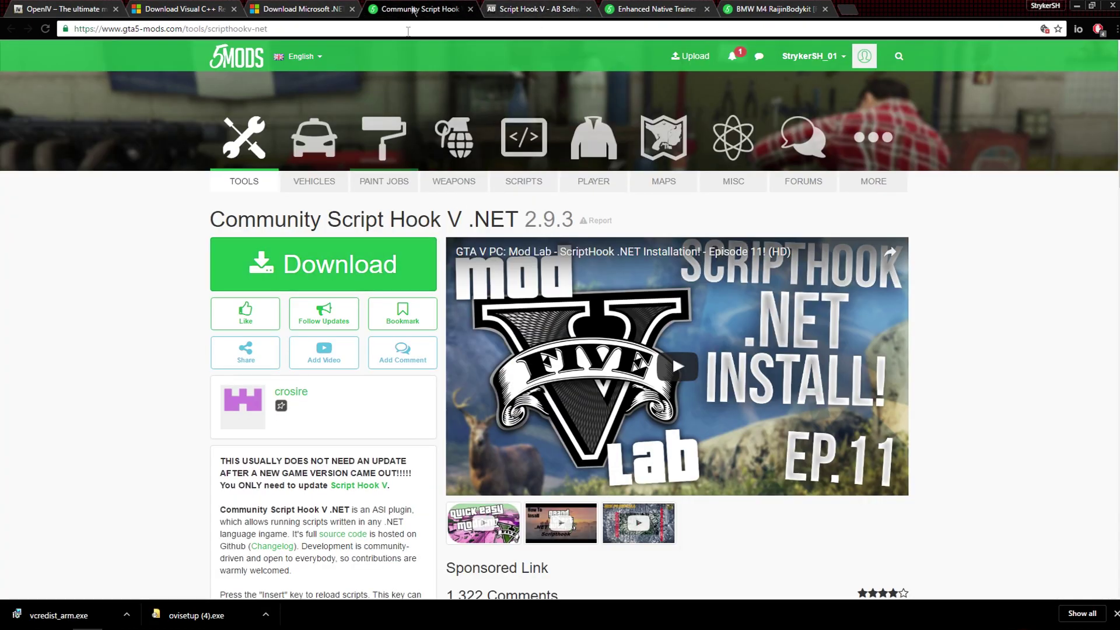
click(323, 263)
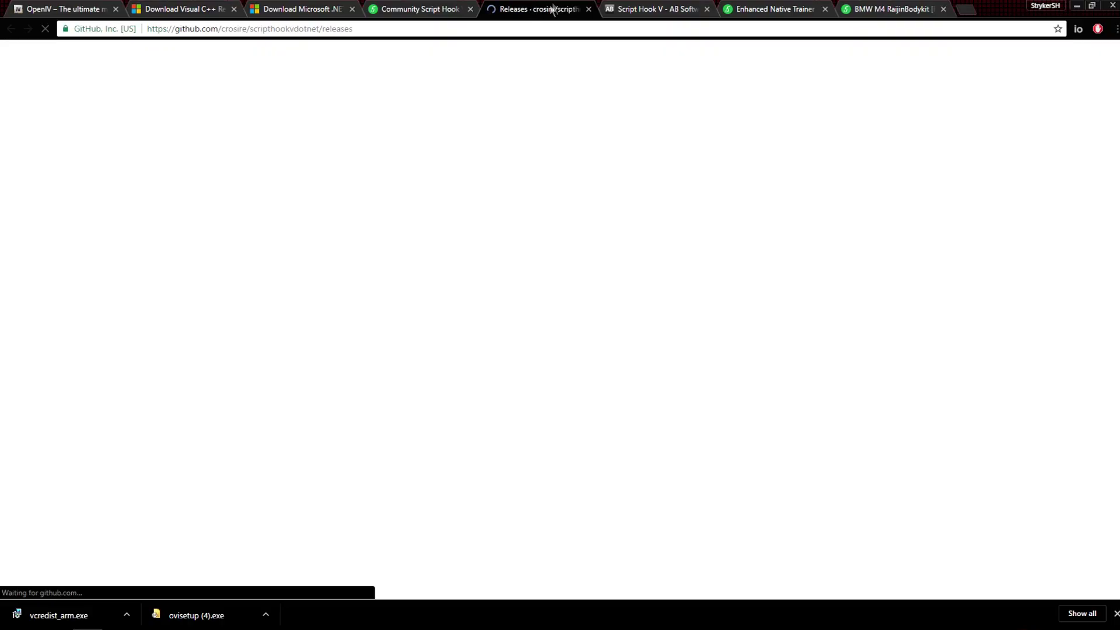
click(434, 419)
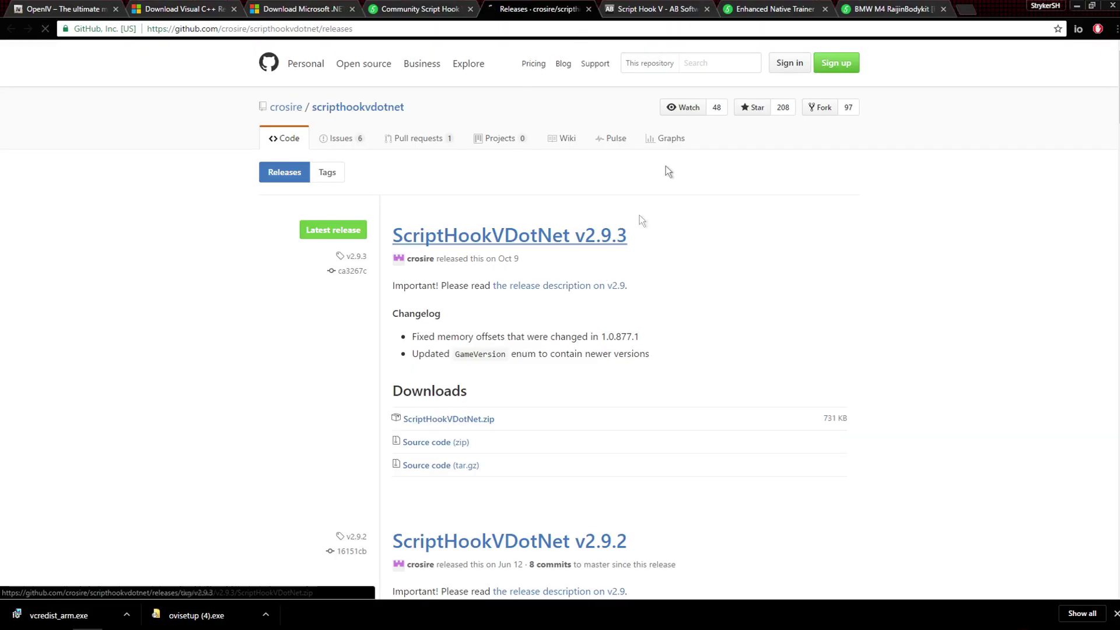
click(589, 10)
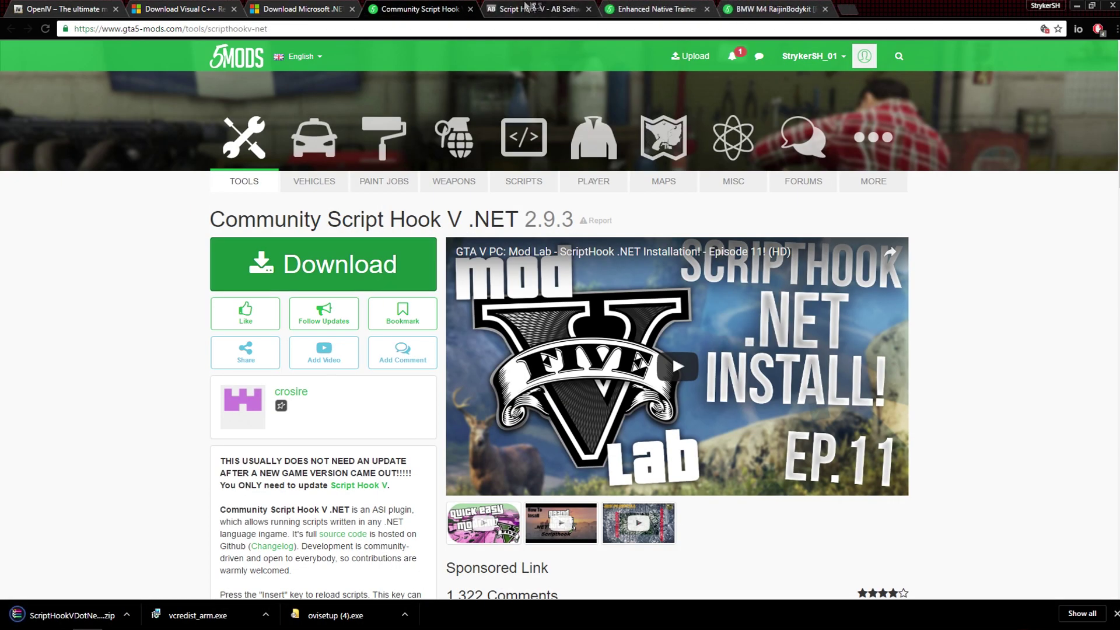
Download the ScriptHookV 1.0.877 zip from the Script Hook V page.
click(536, 9)
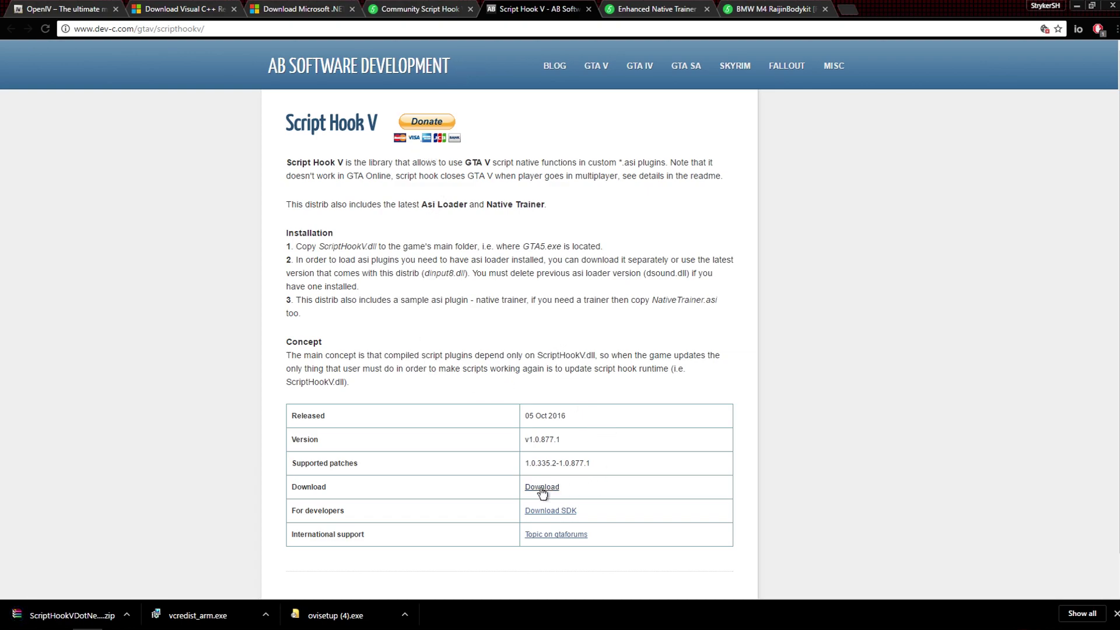
click(541, 487)
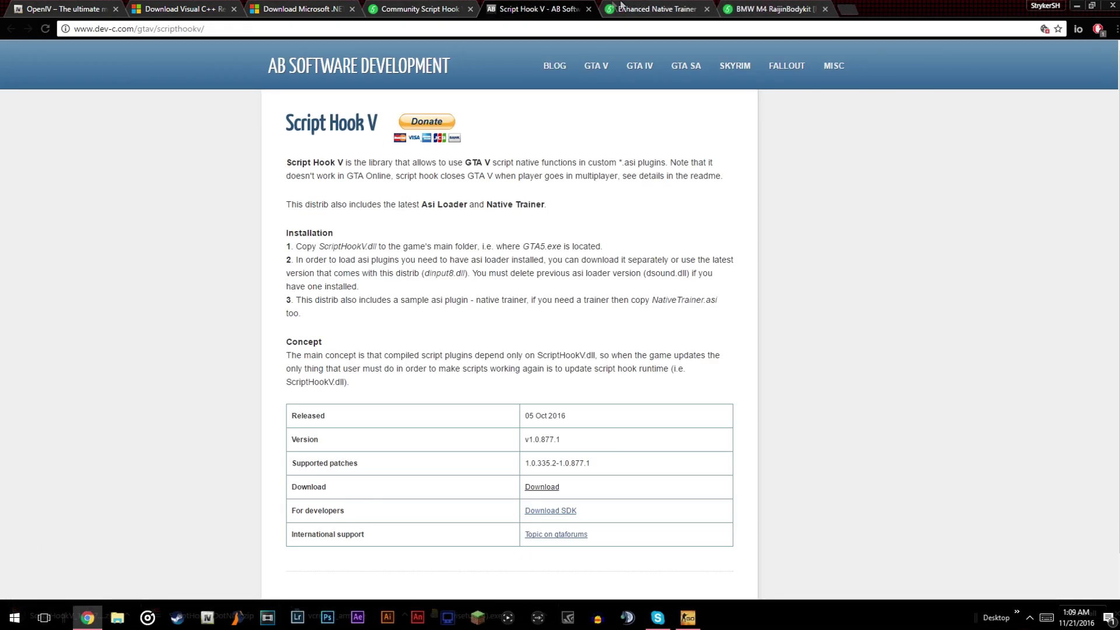
click(612, 7)
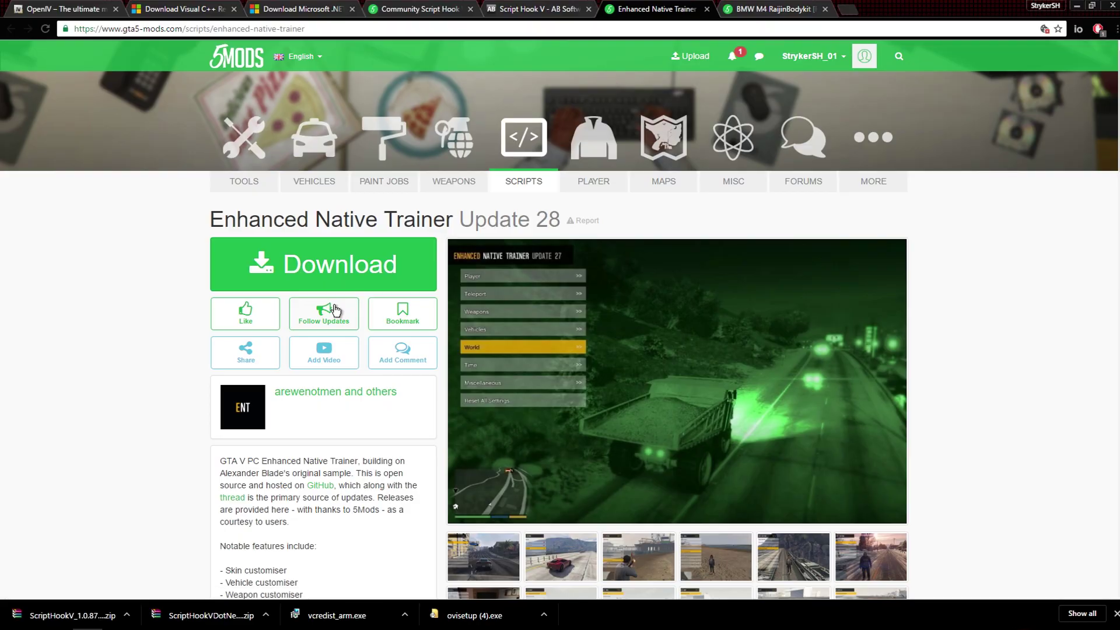
Browse the Enhanced Native Trainer screenshots, including the beach skins and World Options.
scroll(525, 313, down, 4)
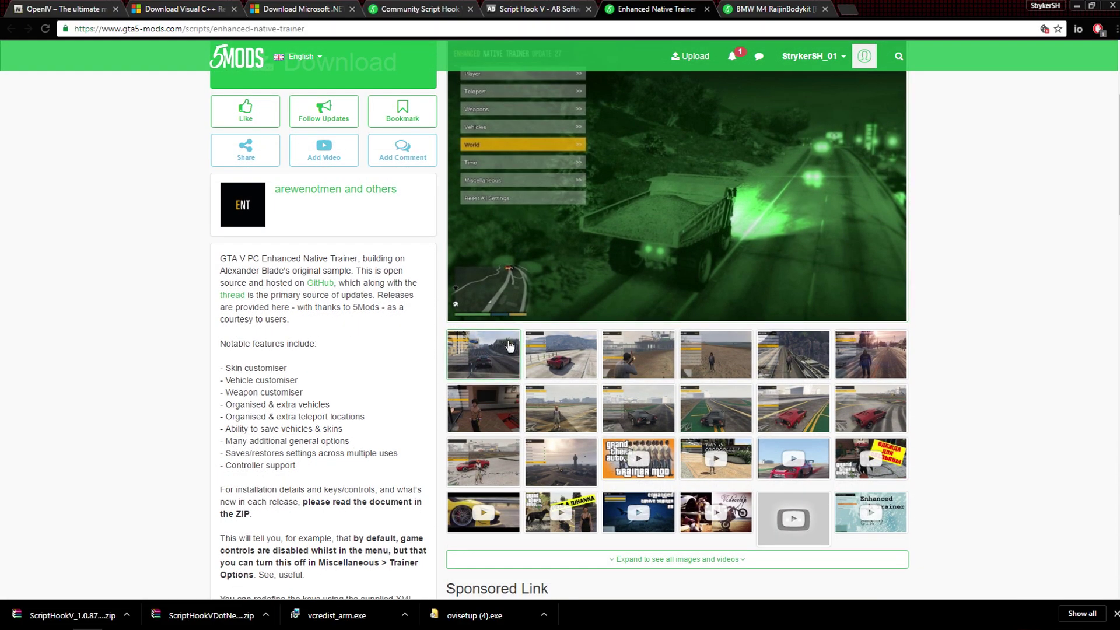
click(503, 346)
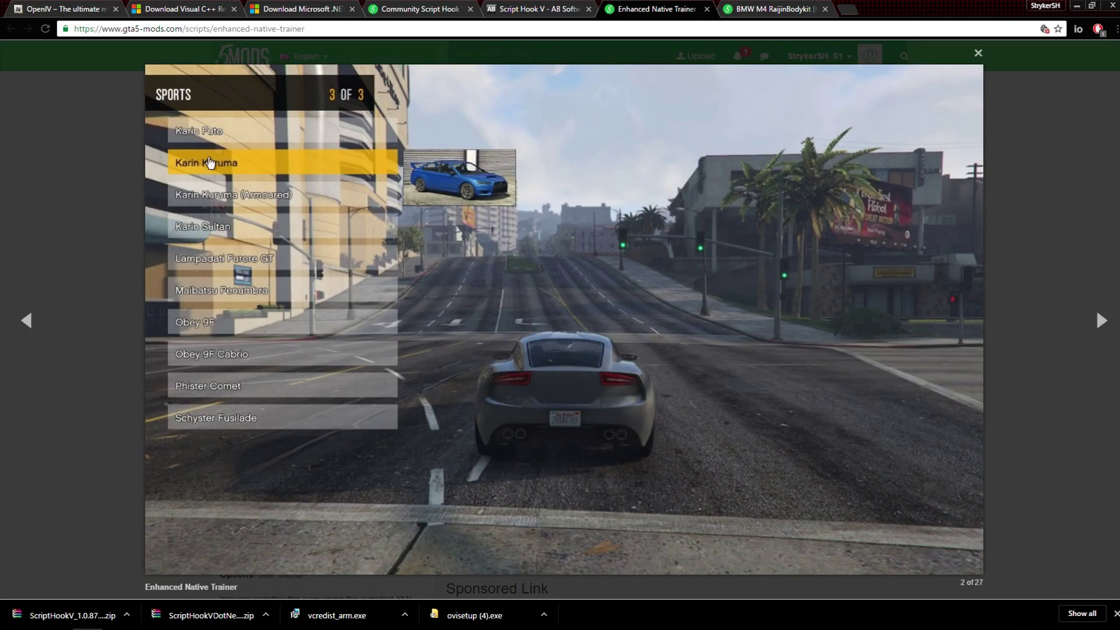
click(1025, 82)
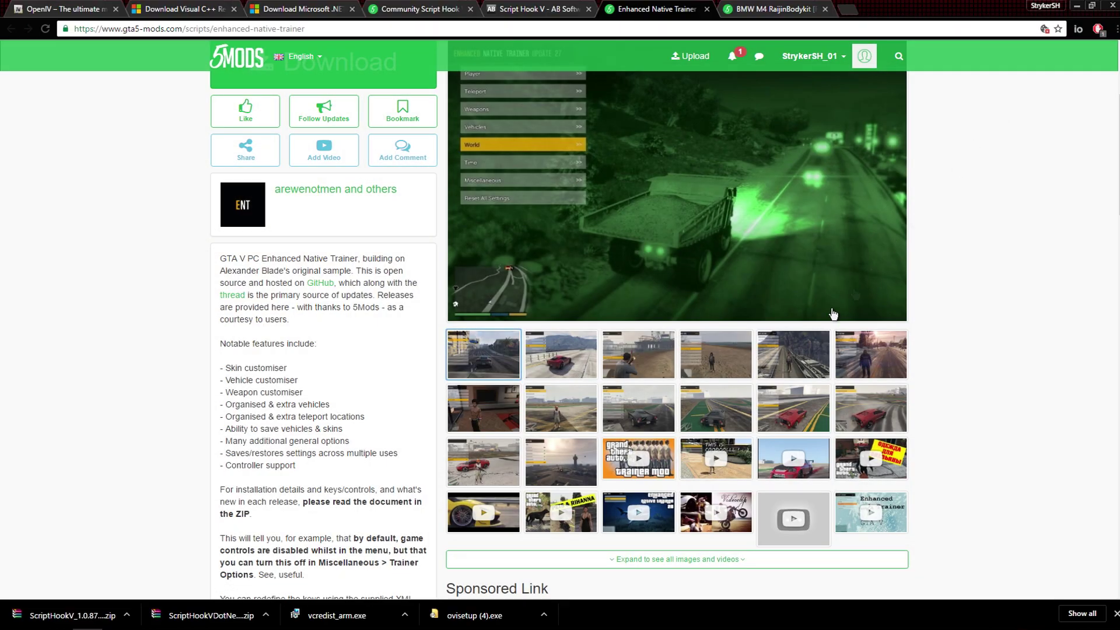
click(710, 370)
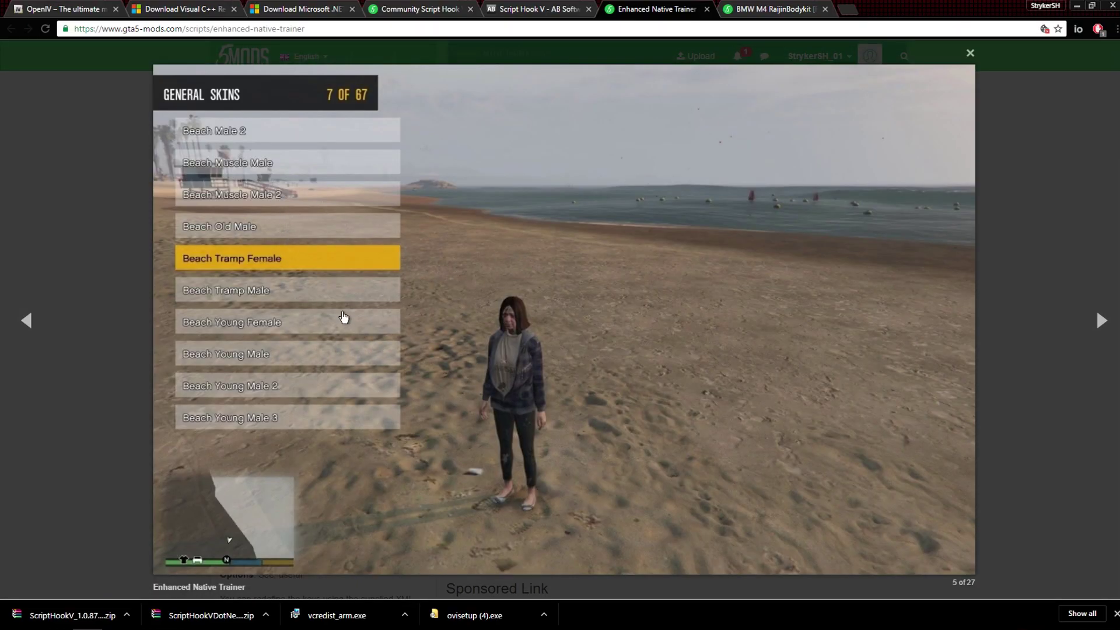
click(1106, 143)
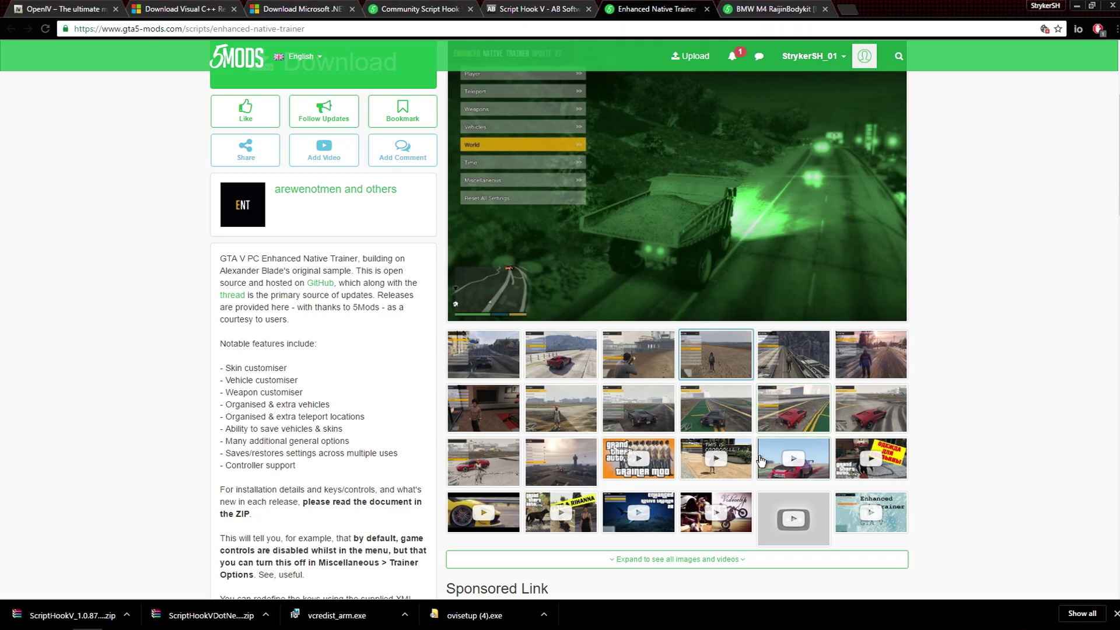
click(513, 459)
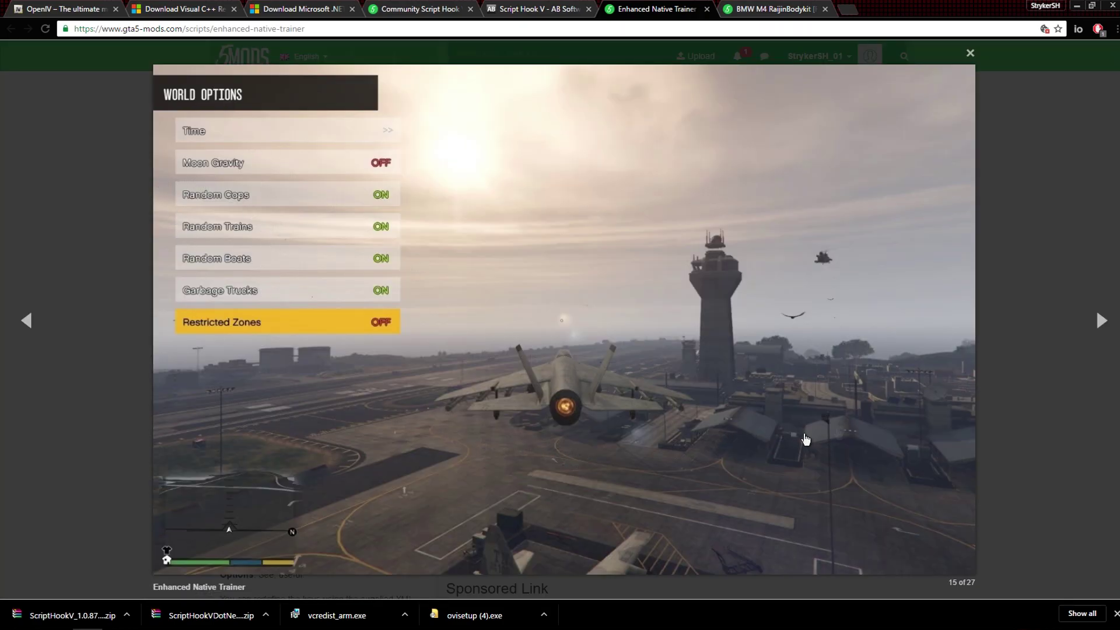
click(1022, 208)
scroll(516, 341, up, 5)
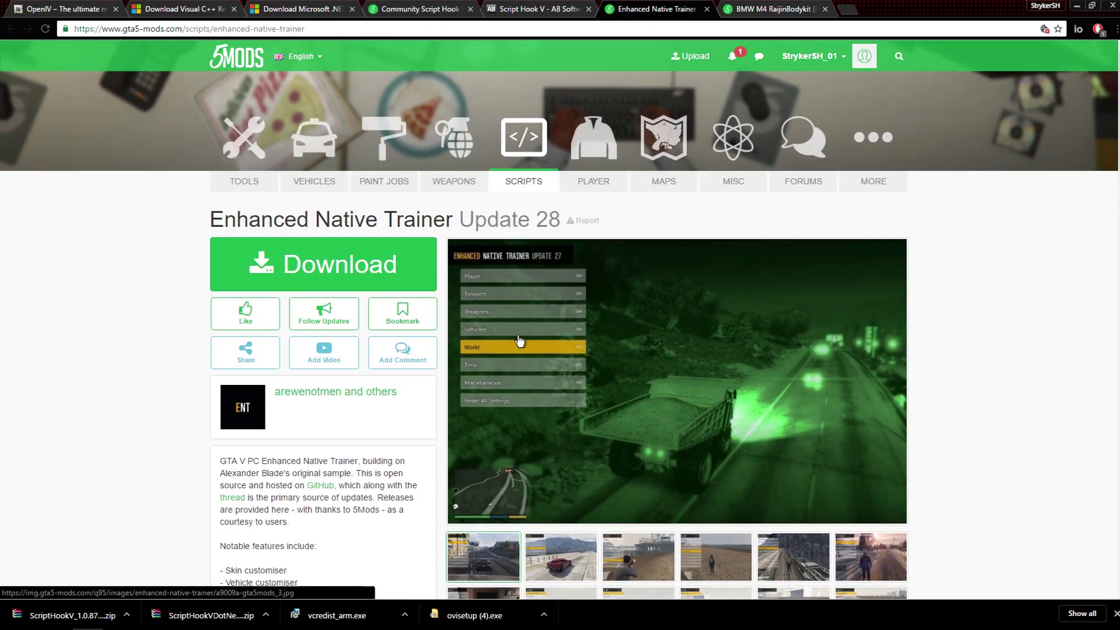
scroll(512, 342, down, 5)
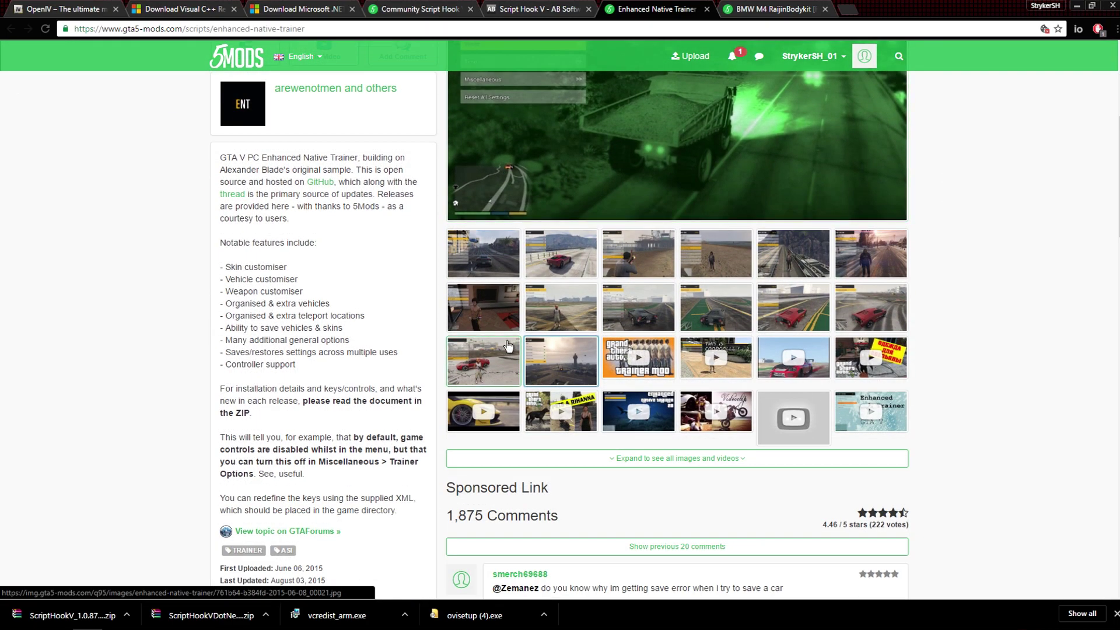
scroll(509, 345, up, 5)
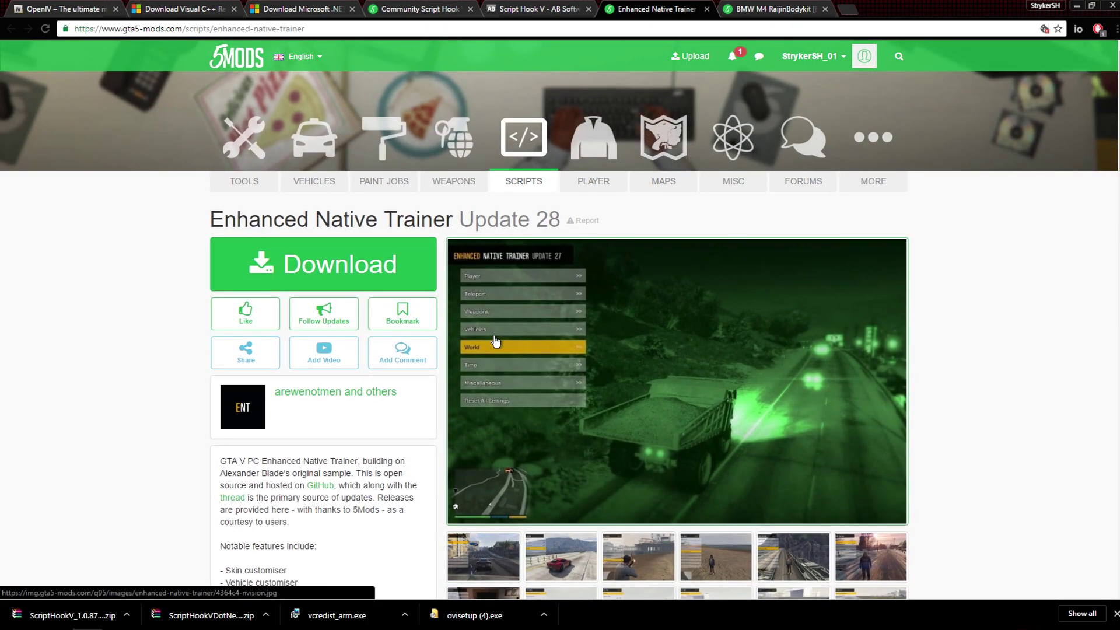
Download the Enhanced Native Trainer zip and return to its page.
click(326, 272)
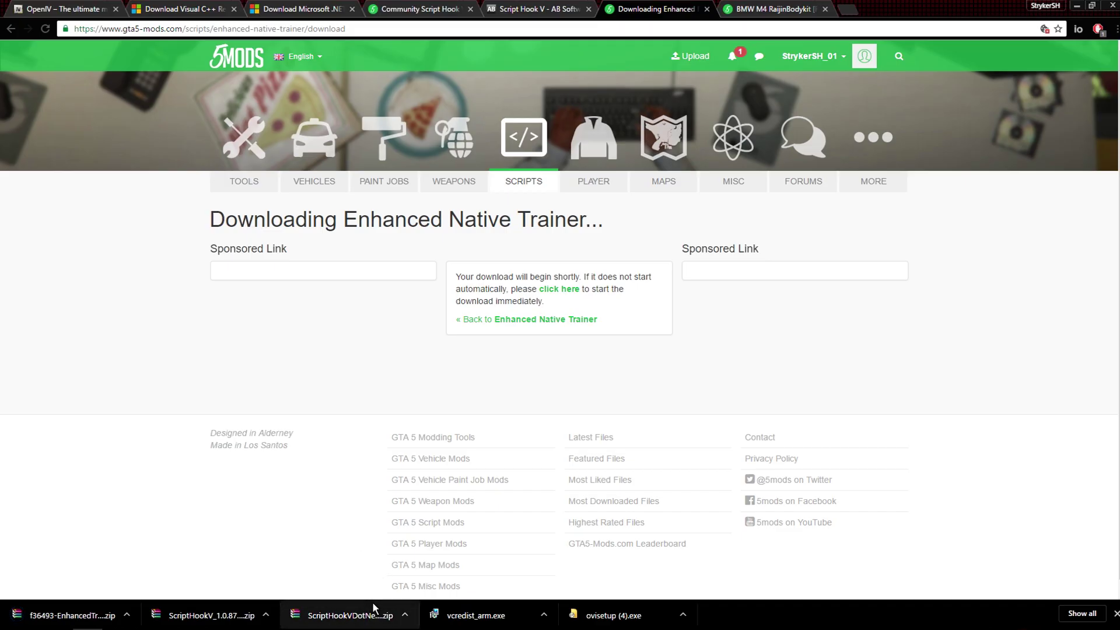
mouse_move(159, 589)
key(alt+Left)
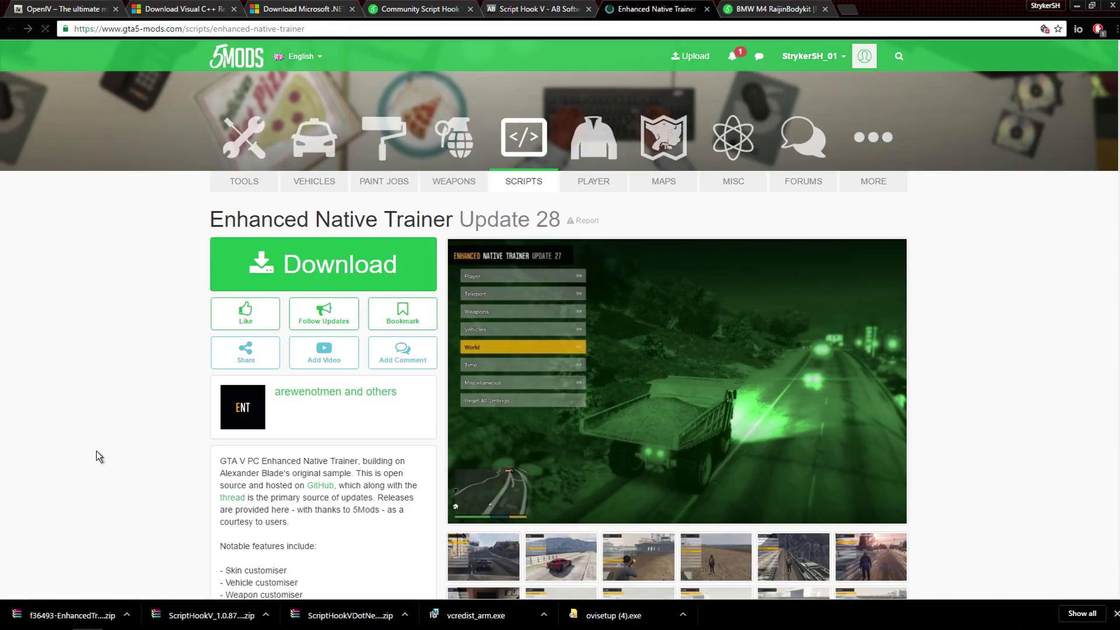
scroll(151, 404, down, 3)
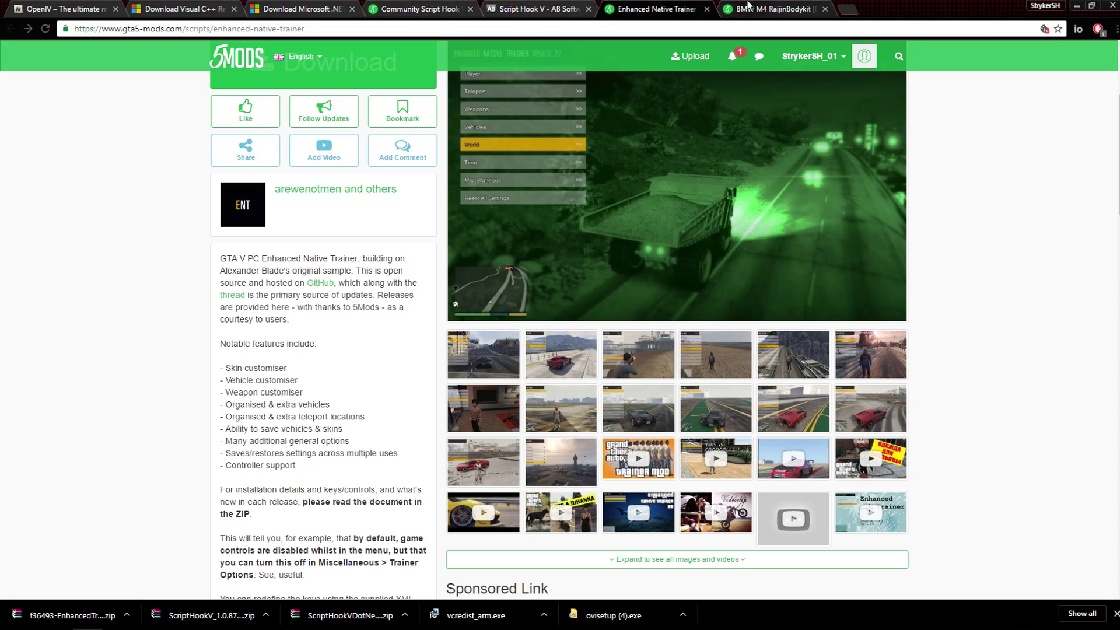
click(785, 6)
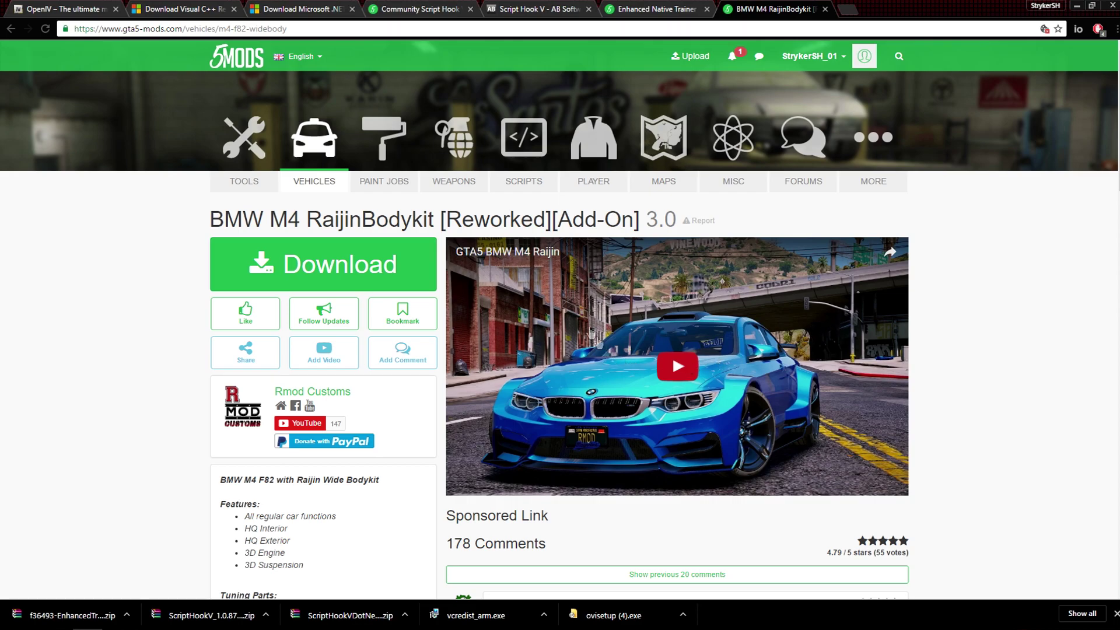
Return to the vehicle mods list and scroll to find the BMW M4 RaijinBodykit.
scroll(414, 284, down, 5)
scroll(525, 332, up, 5)
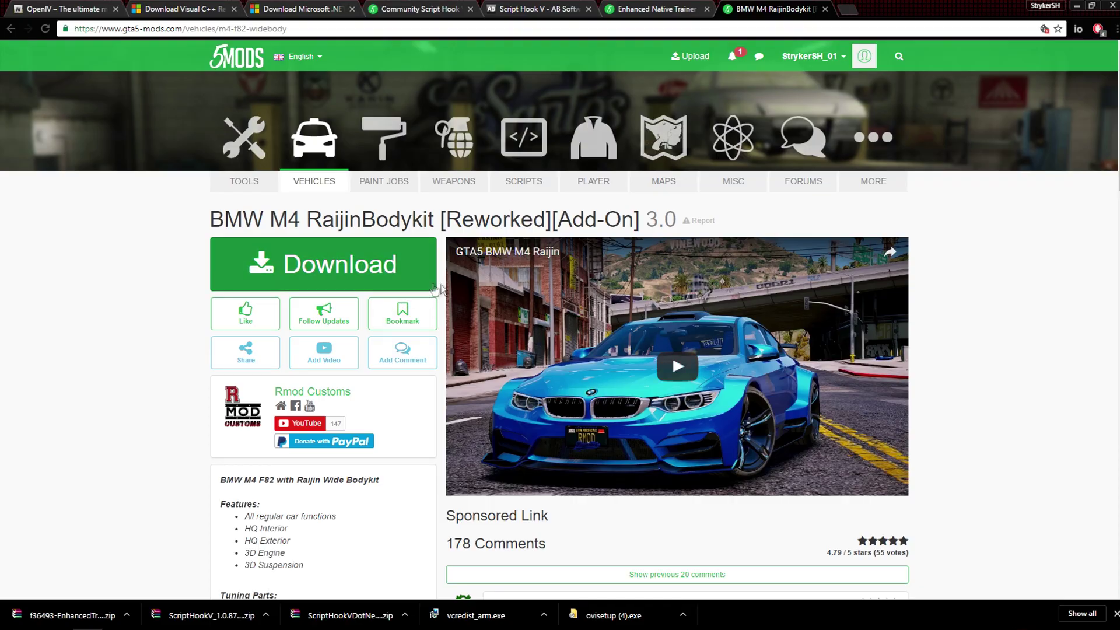
key(alt+Left)
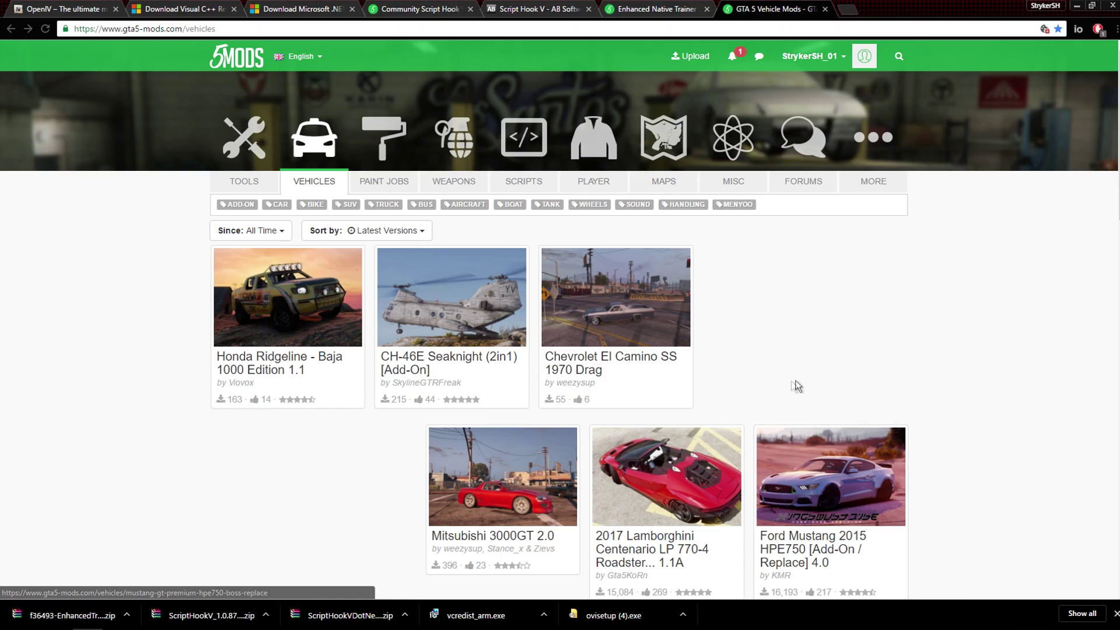
scroll(796, 385, down, 2)
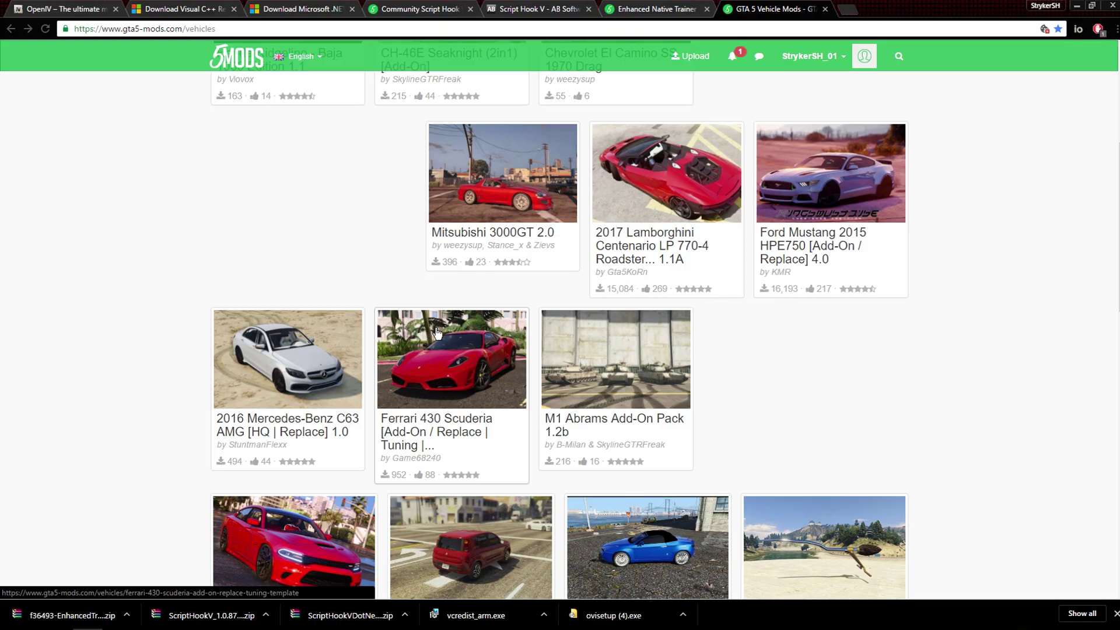
scroll(441, 333, down, 5)
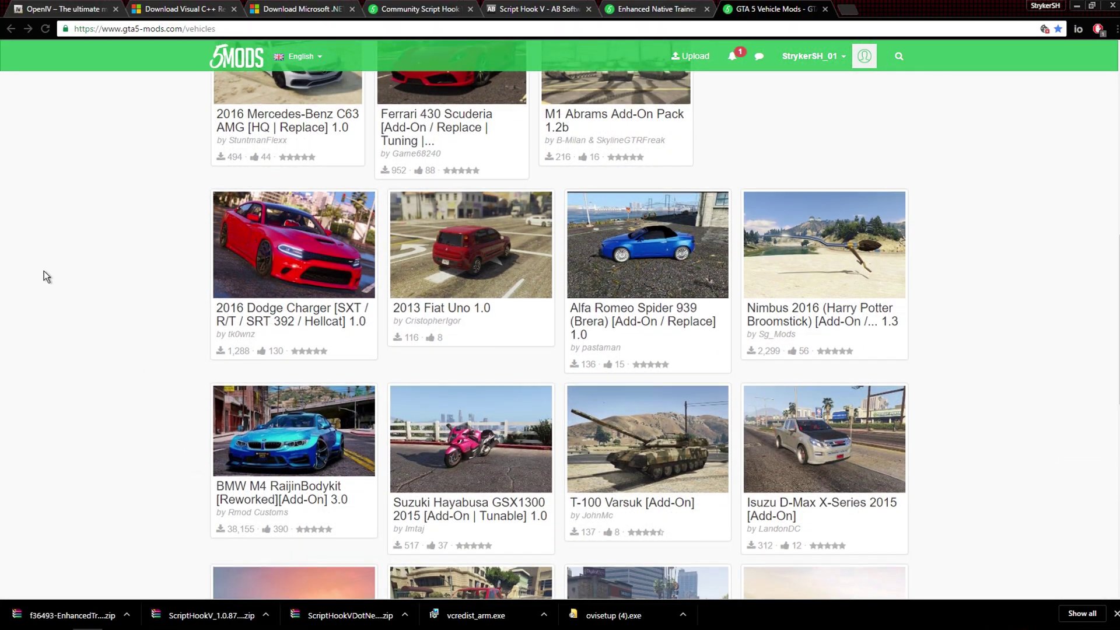
scroll(44, 272, down, 2)
scroll(44, 272, down, 5)
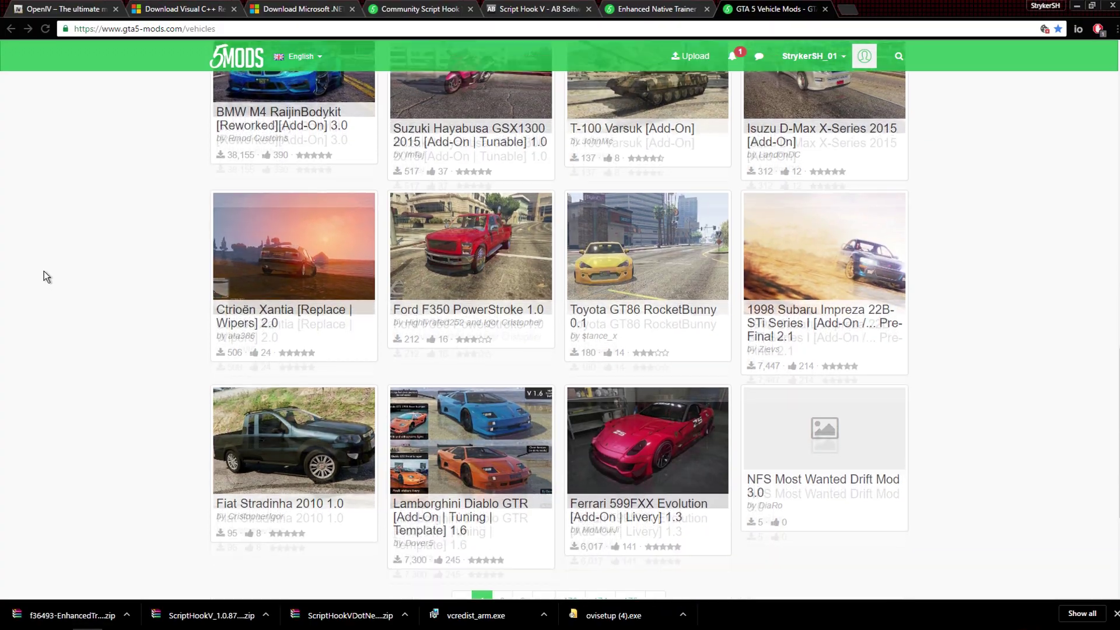
scroll(41, 264, up, 7)
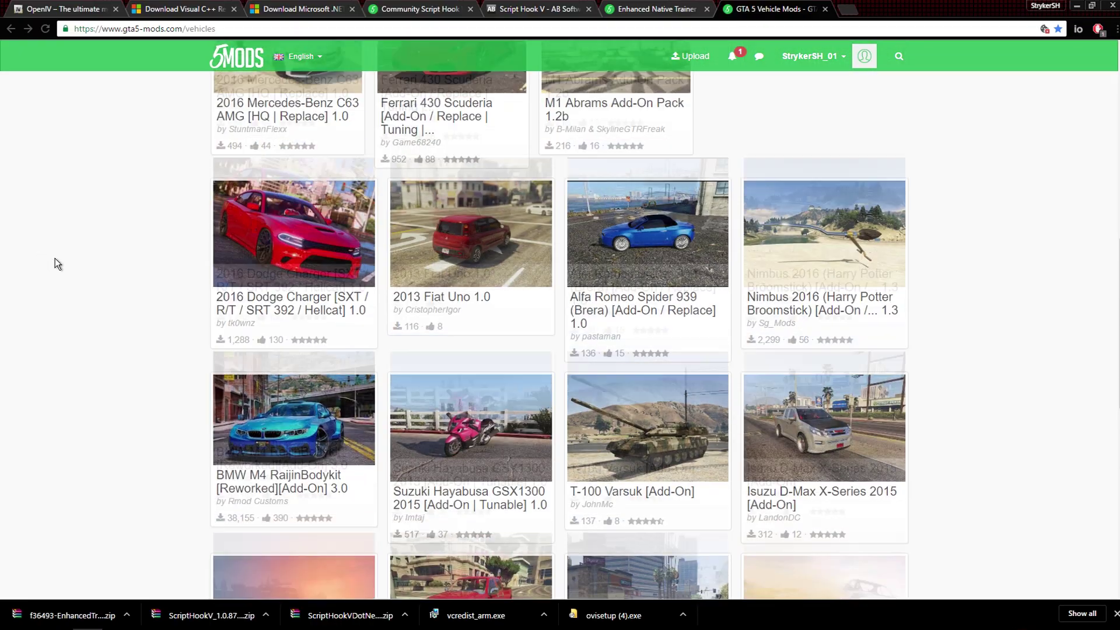
scroll(345, 283, up, 3)
scroll(345, 282, up, 5)
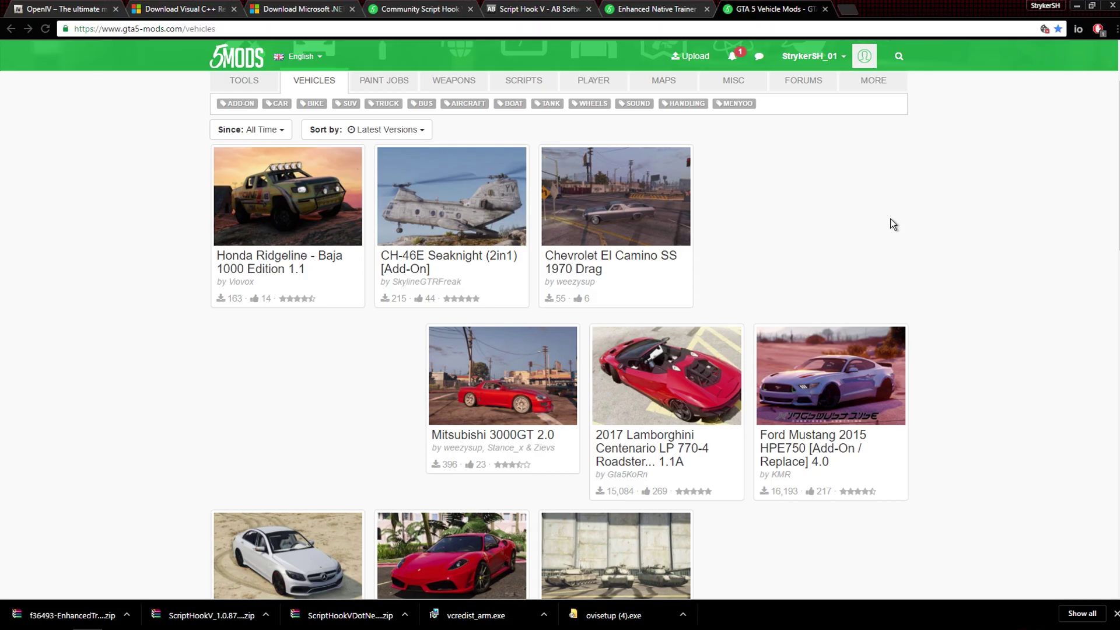
scroll(786, 210, up, 2)
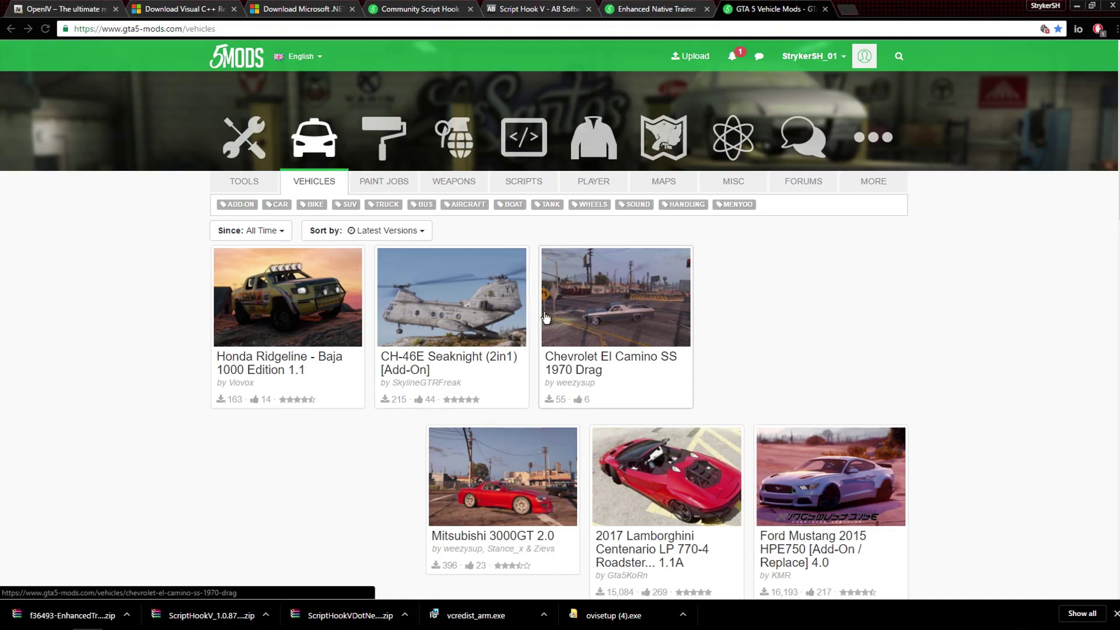
scroll(505, 302, down, 3)
Download the BMW M4 RaijinBodykit rar, minimize Chrome, and place the archive at the desktop's upper right.
click(765, 257)
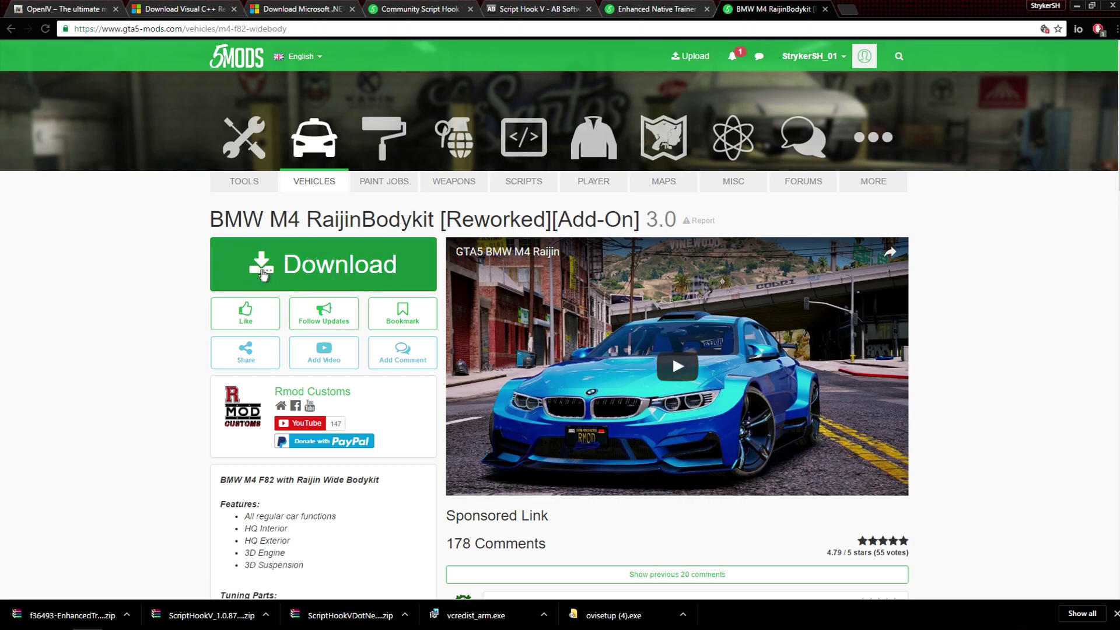
click(323, 263)
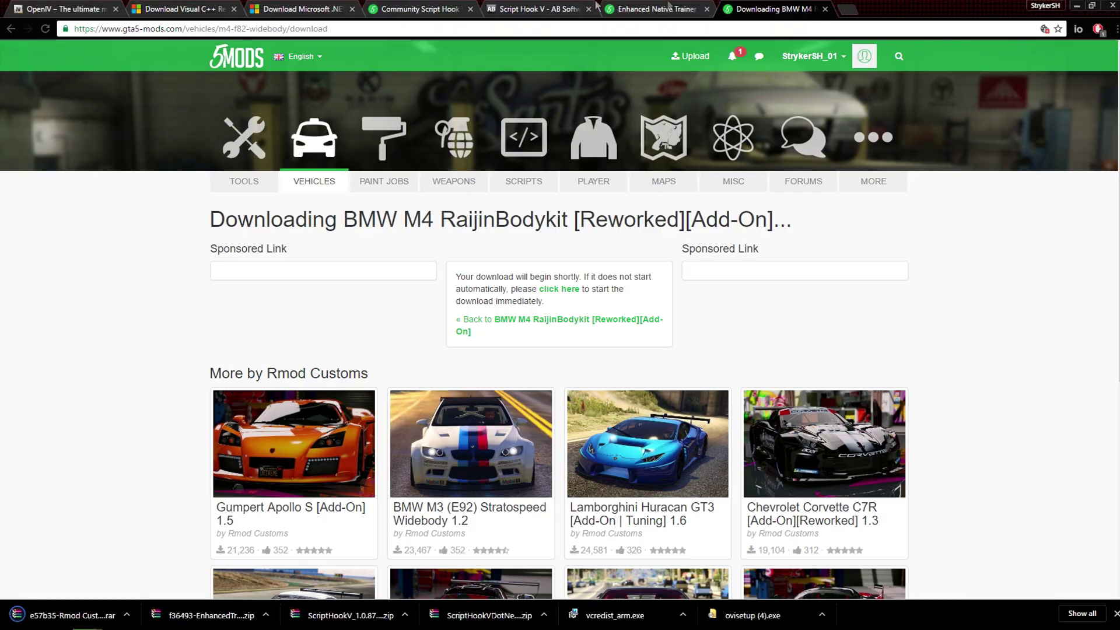
drag(925, 10, 814, 77)
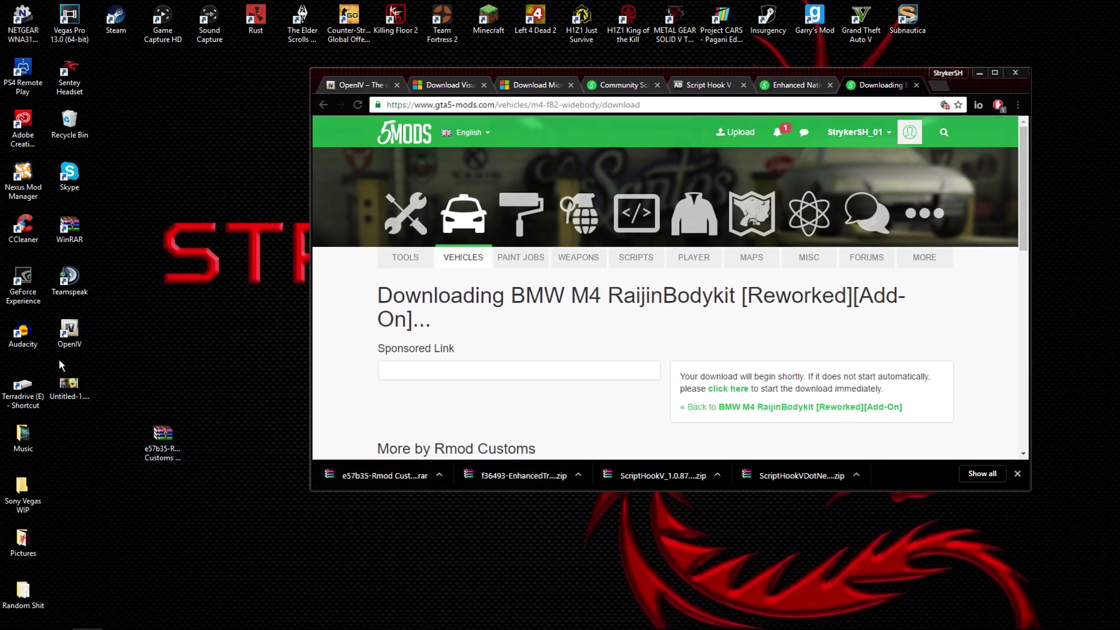
click(979, 73)
drag(165, 443, 960, 119)
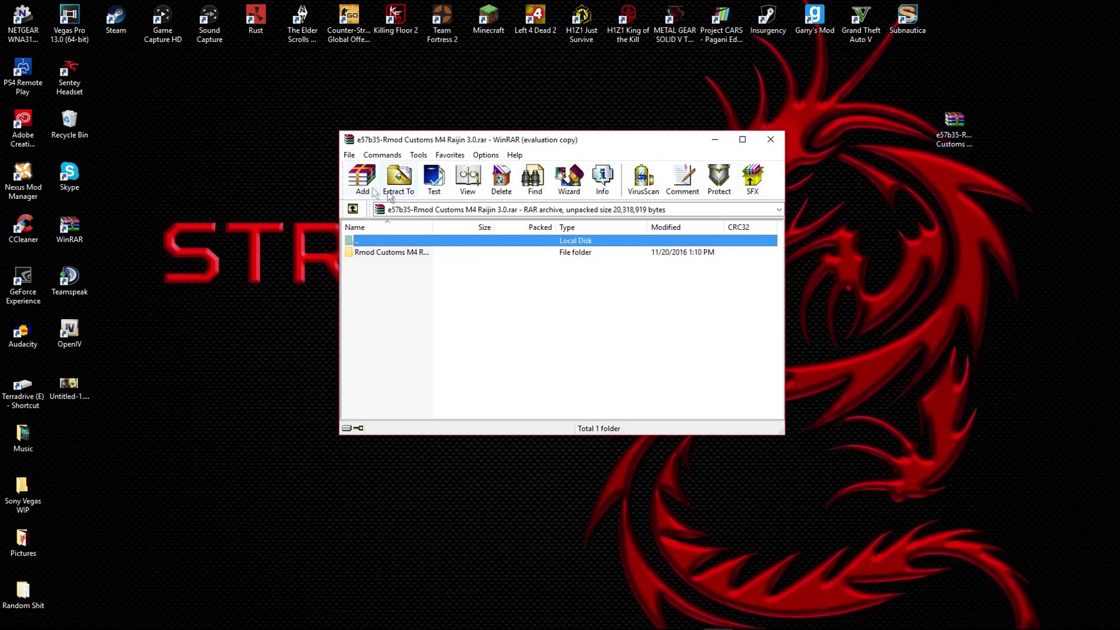
Close the WinRAR archive and browse to Terradrive (E:)\Gta 5 Mods\Other.
click(619, 290)
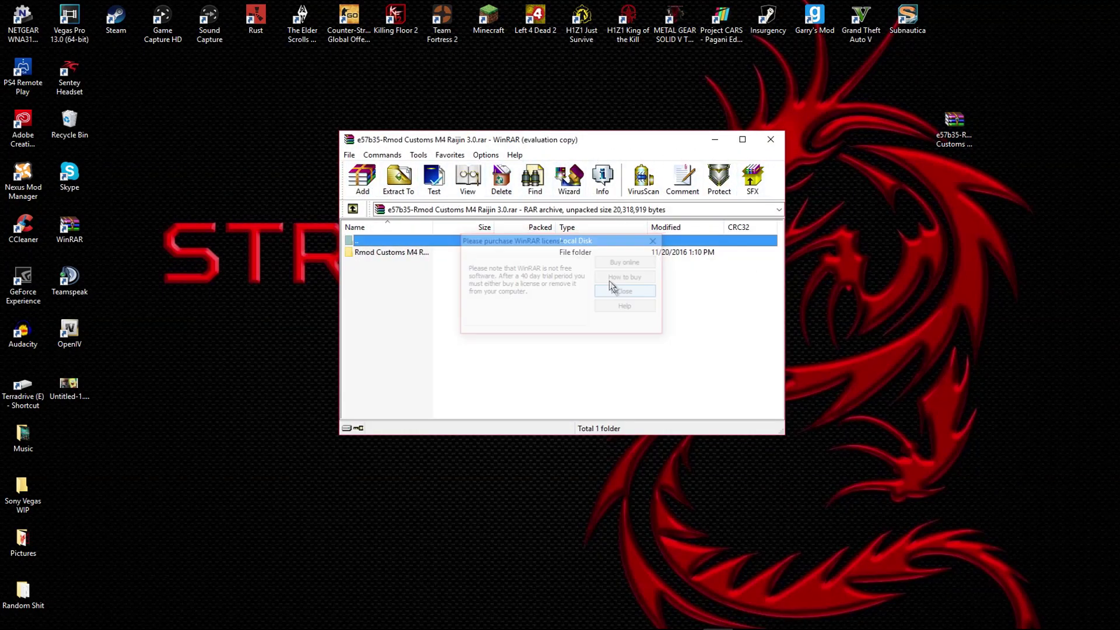
click(770, 140)
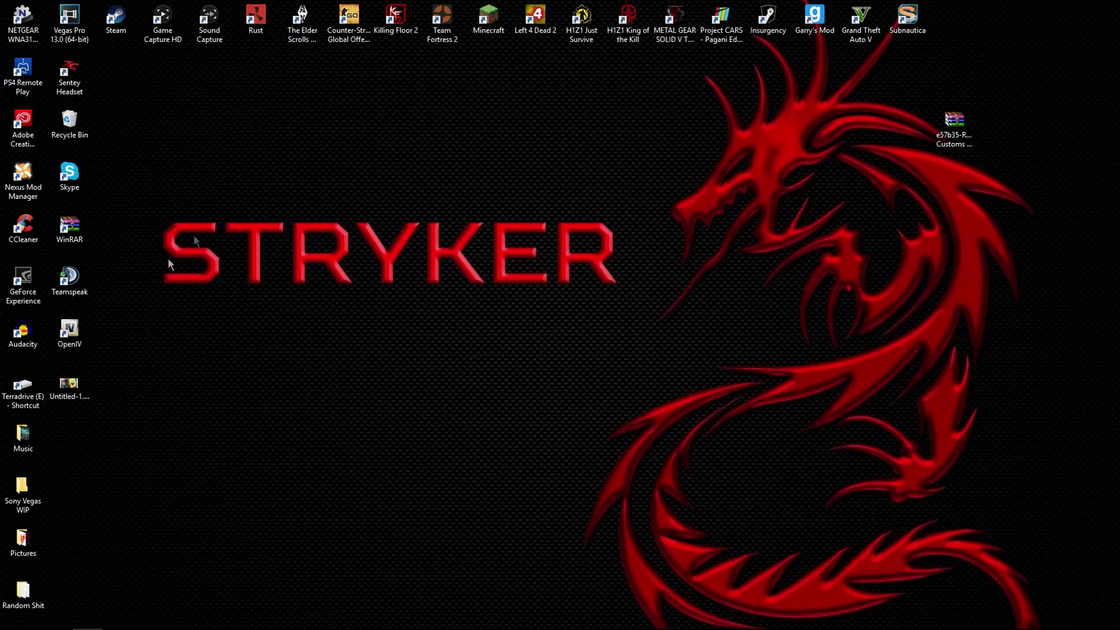
double_click(40, 381)
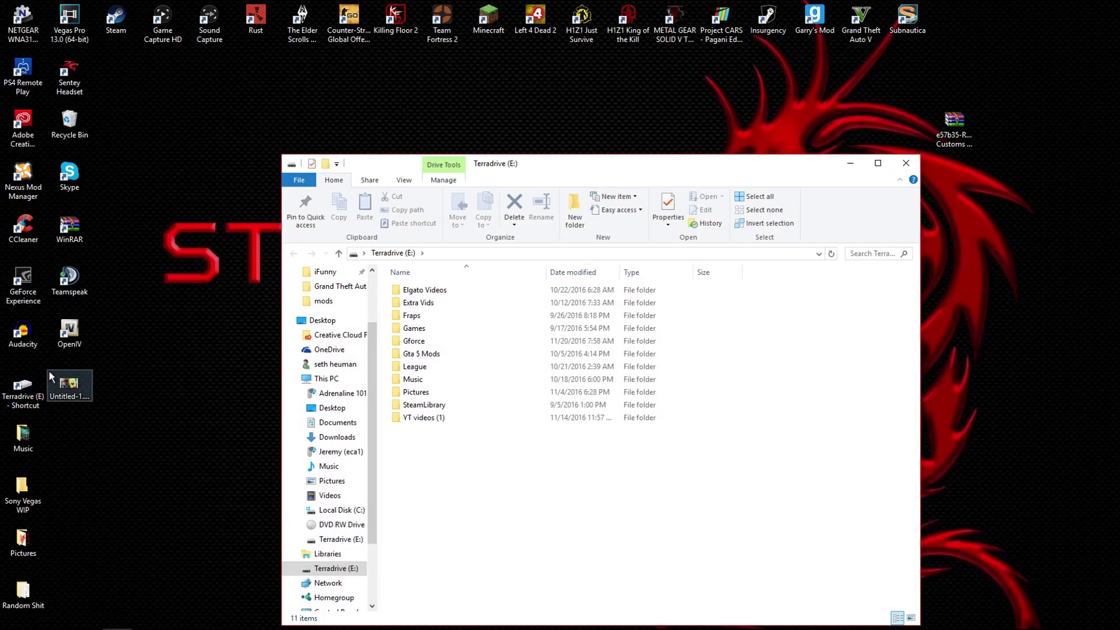
click(432, 344)
double_click(432, 344)
key(alt+Left)
double_click(421, 354)
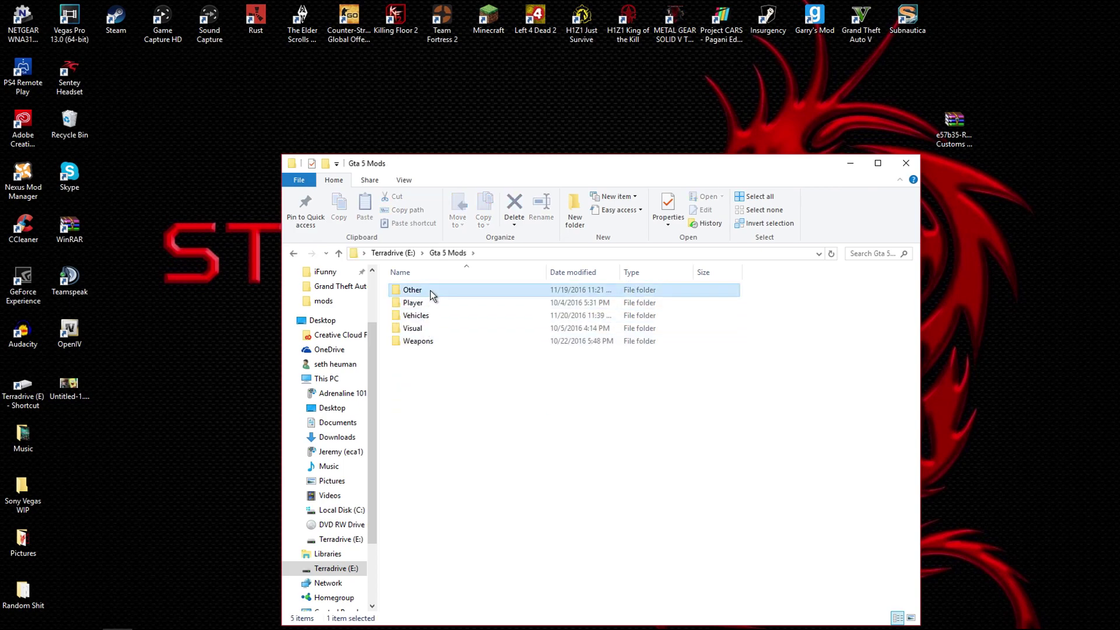
double_click(412, 290)
Move the Explorer window up-left, deselect the three zips, and narrow the window.
drag(580, 335, 588, 372)
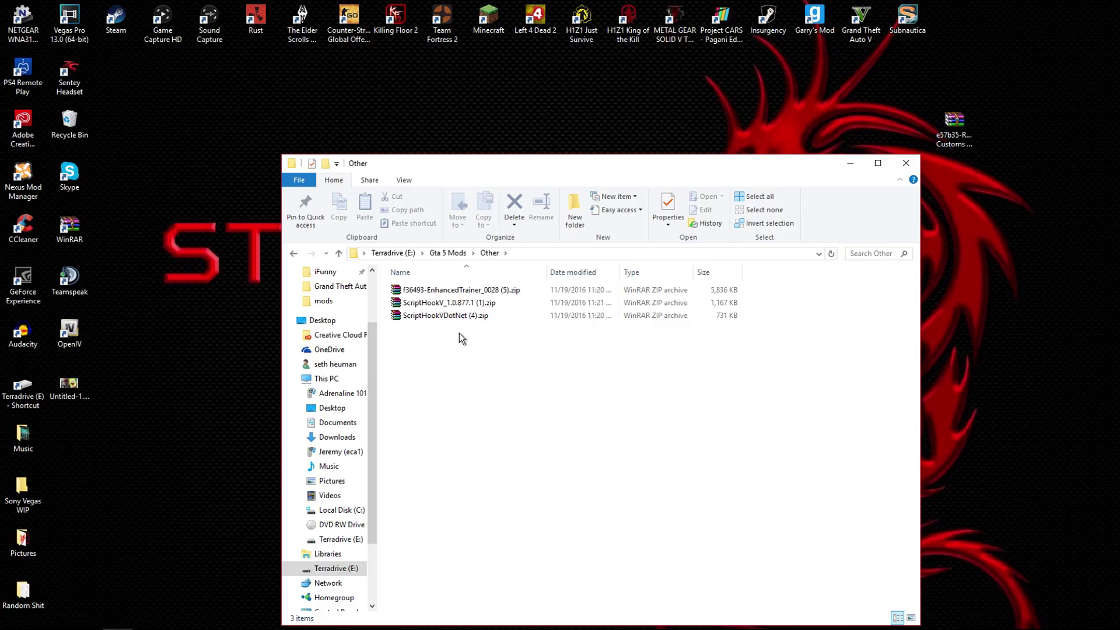
drag(446, 339, 487, 282)
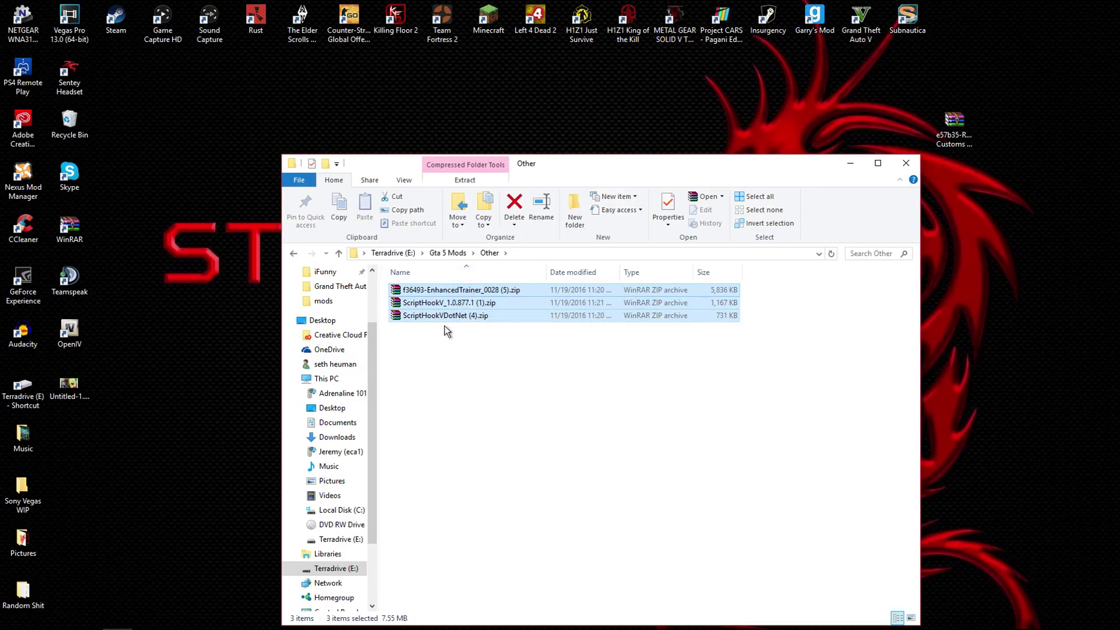
click(69, 332)
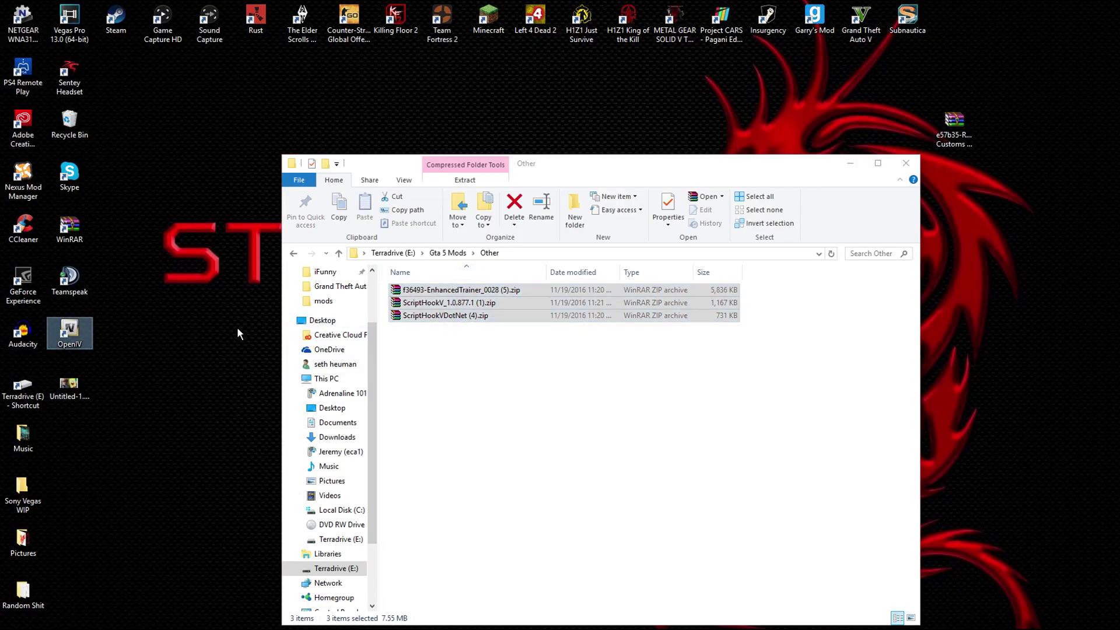
drag(498, 351, 503, 312)
drag(408, 357, 461, 275)
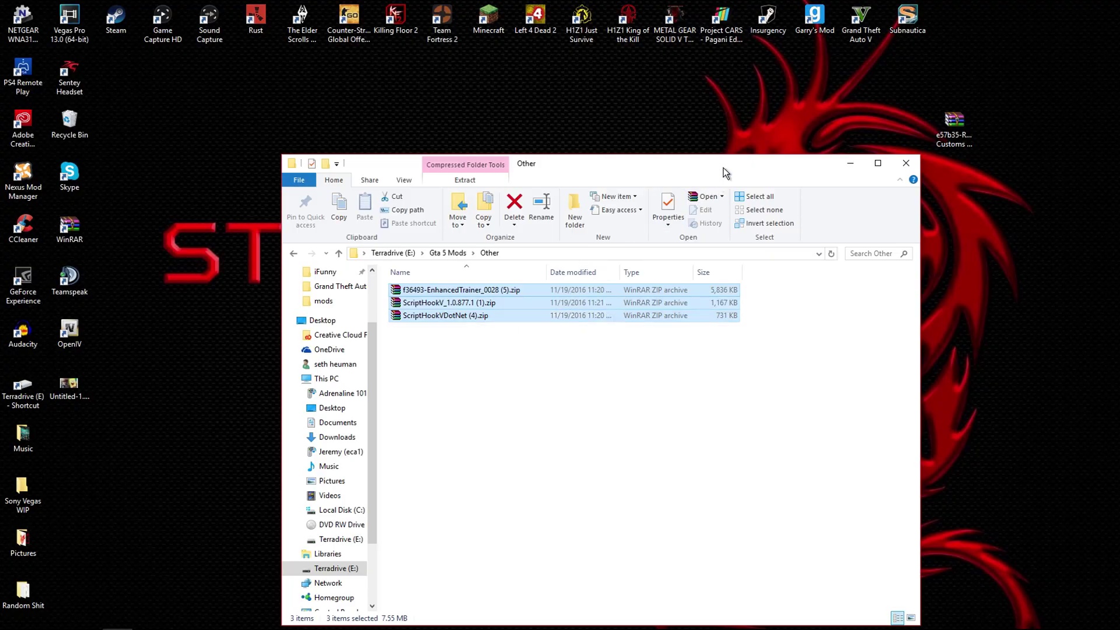
drag(716, 169, 563, 92)
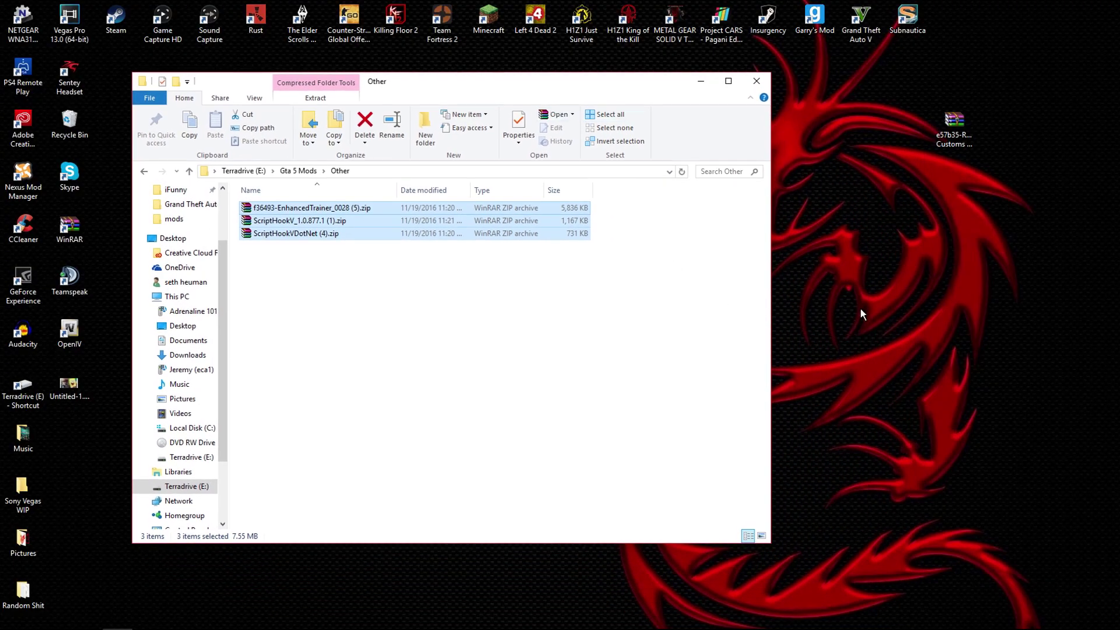
click(769, 295)
drag(771, 294, 542, 292)
Launch OpenIV for Grand Theft Auto V on Windows and dock its window right of Explorer.
click(63, 330)
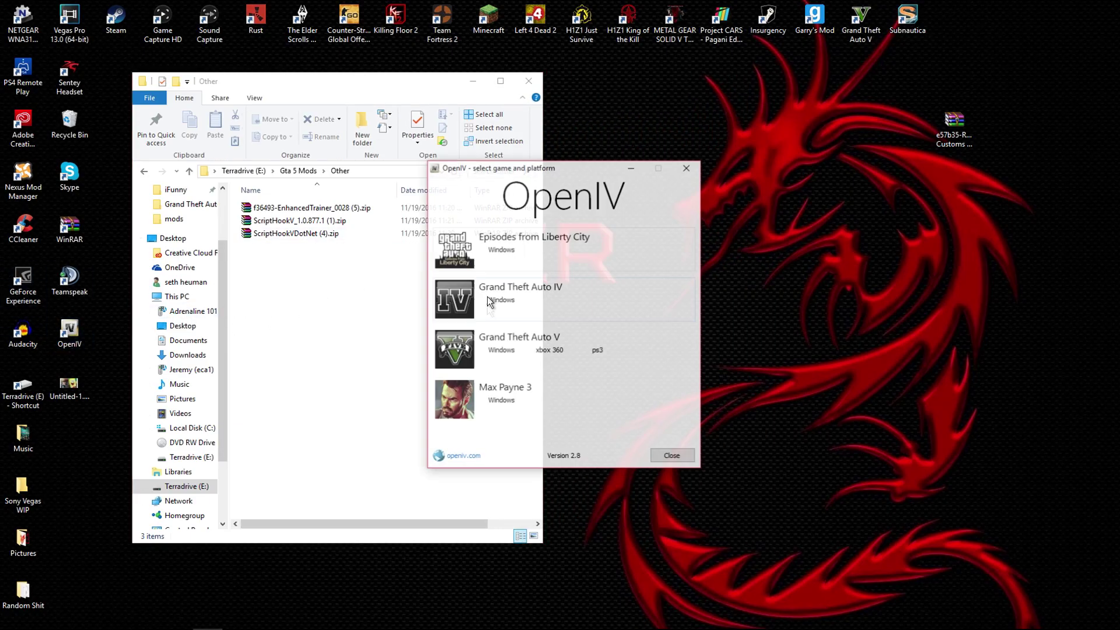
click(497, 351)
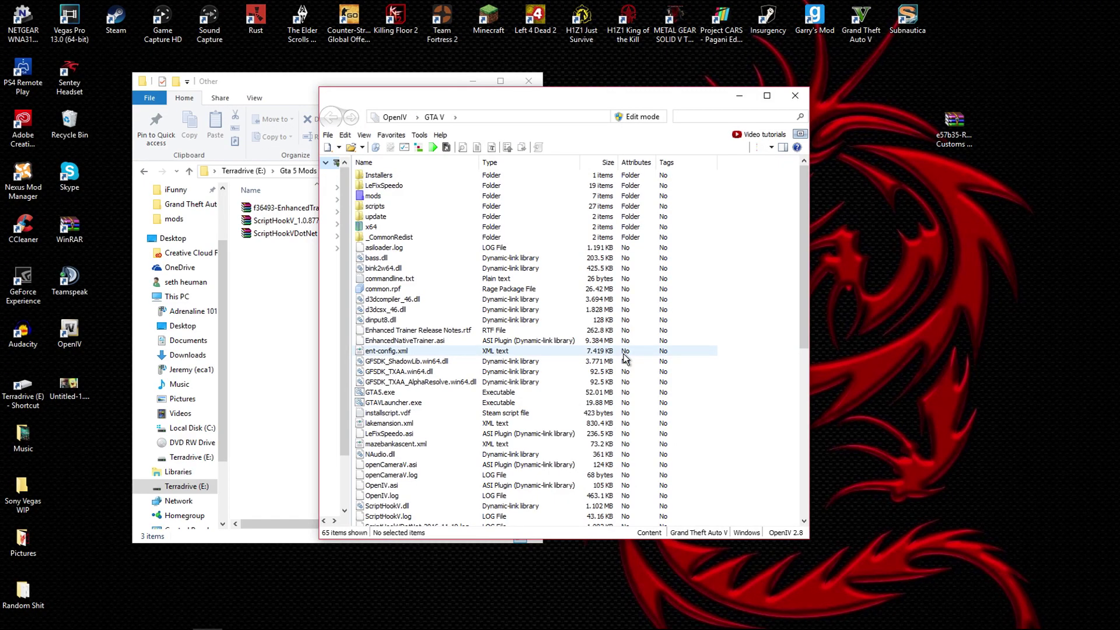
drag(604, 104, 847, 75)
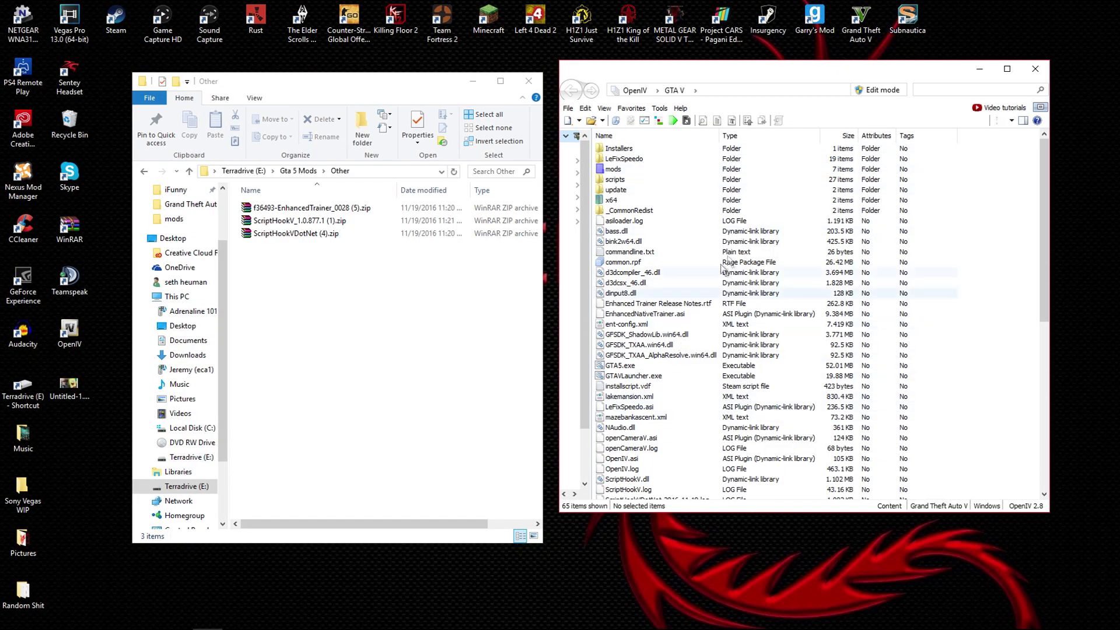
drag(678, 77, 682, 85)
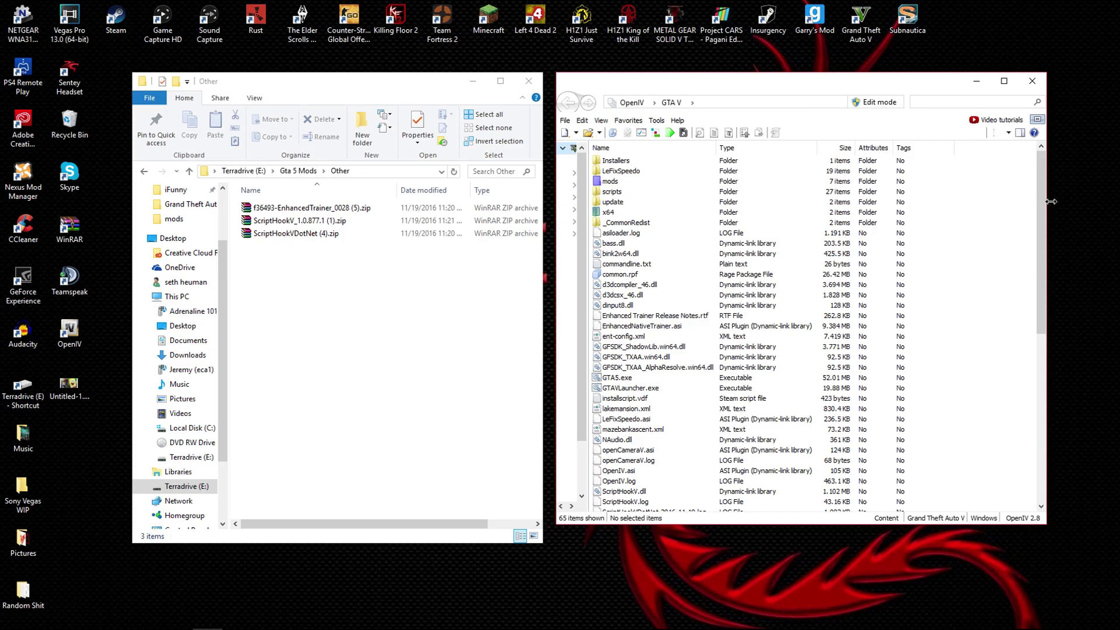
drag(1050, 202, 1078, 201)
scroll(712, 328, down, 10)
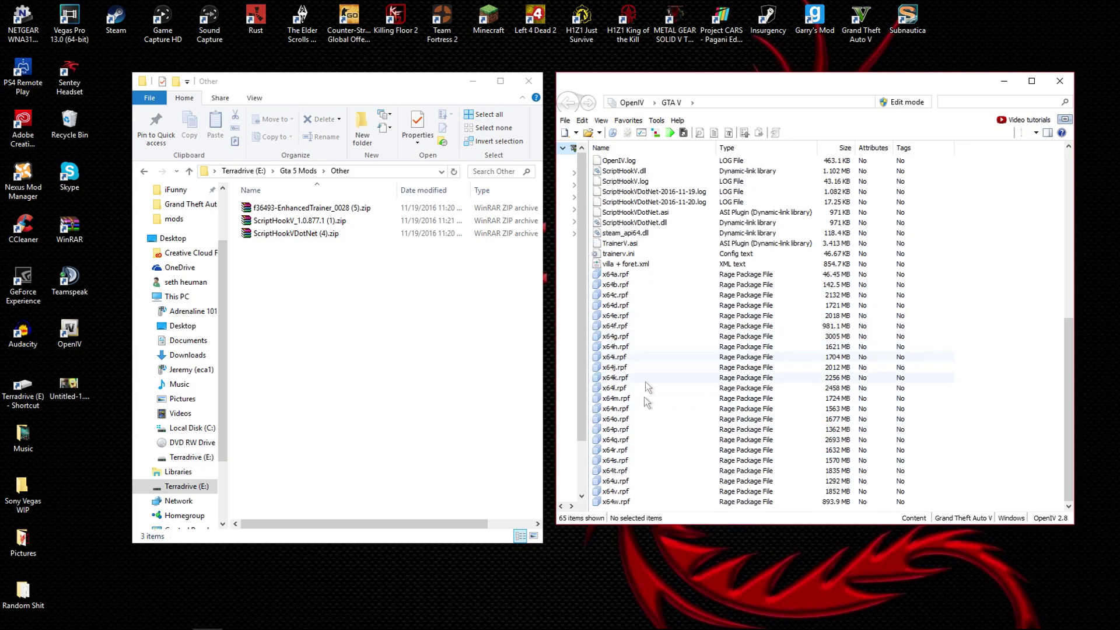
scroll(648, 403, up, 10)
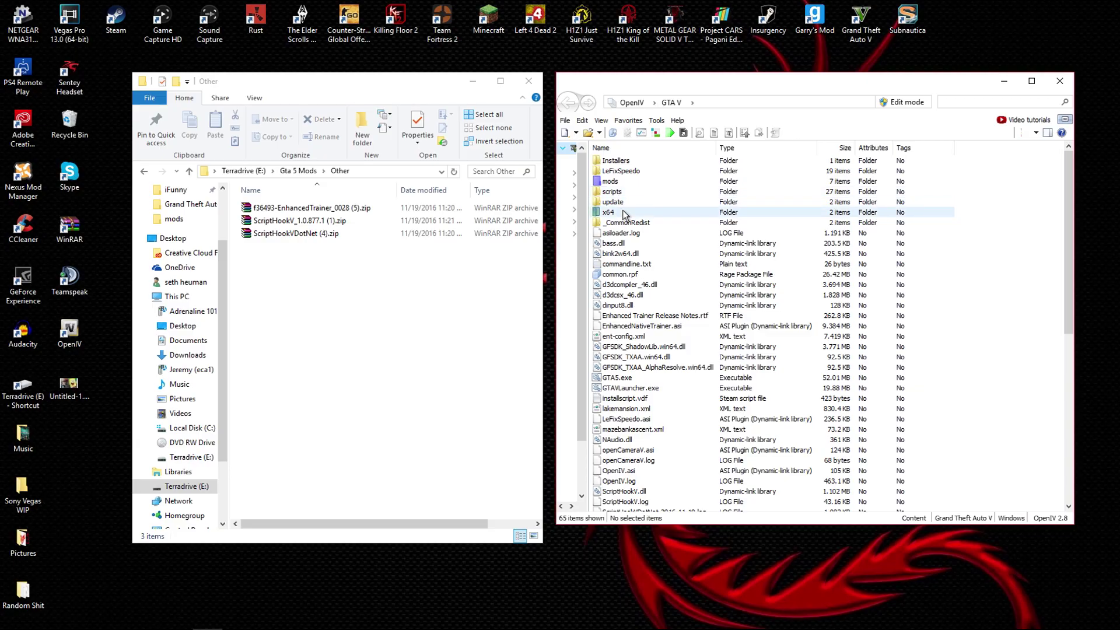
scroll(617, 222, down, 10)
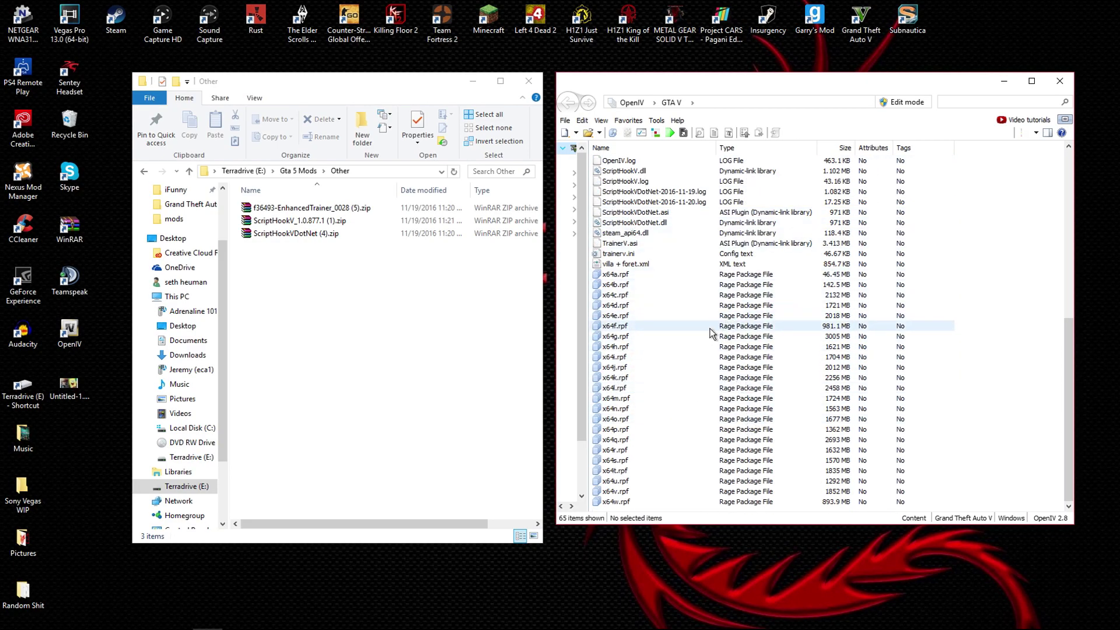
scroll(710, 332, up, 10)
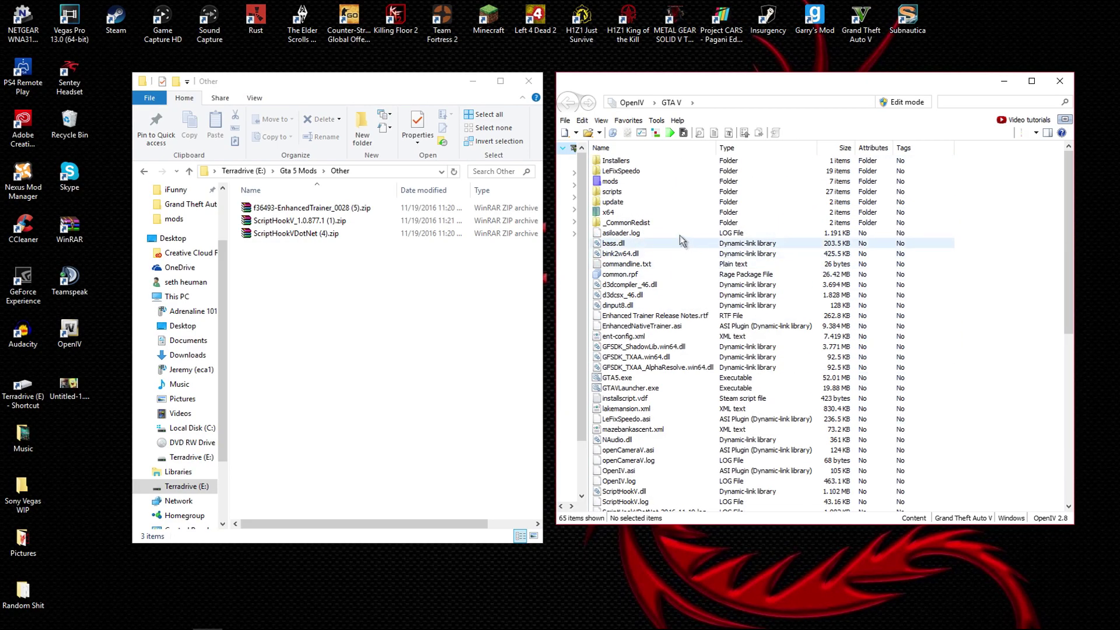
click(656, 120)
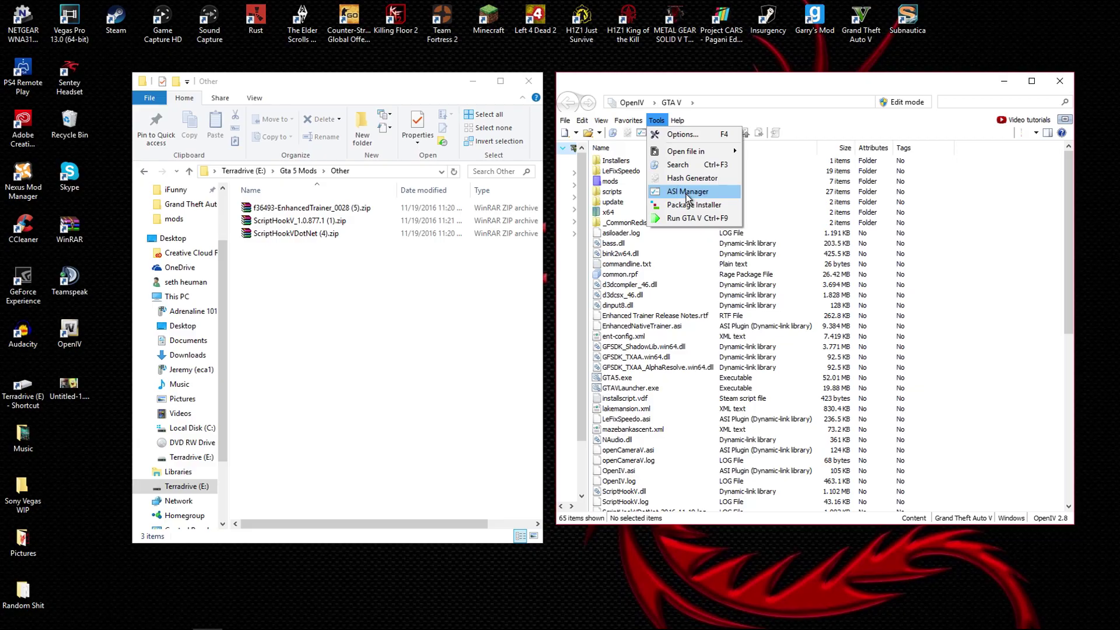
click(691, 193)
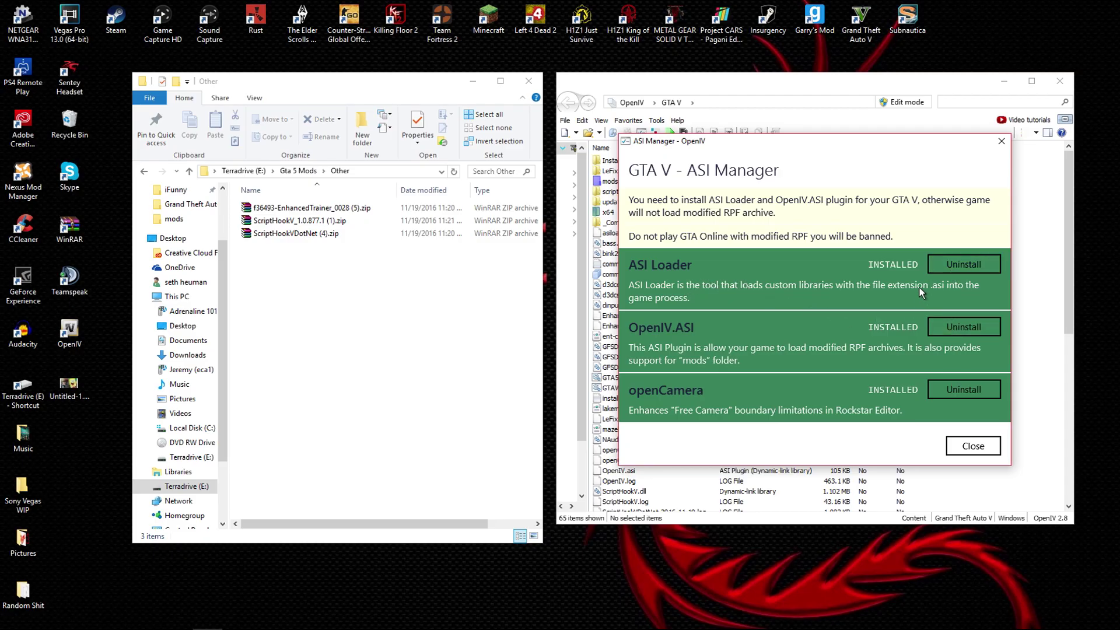
click(1000, 142)
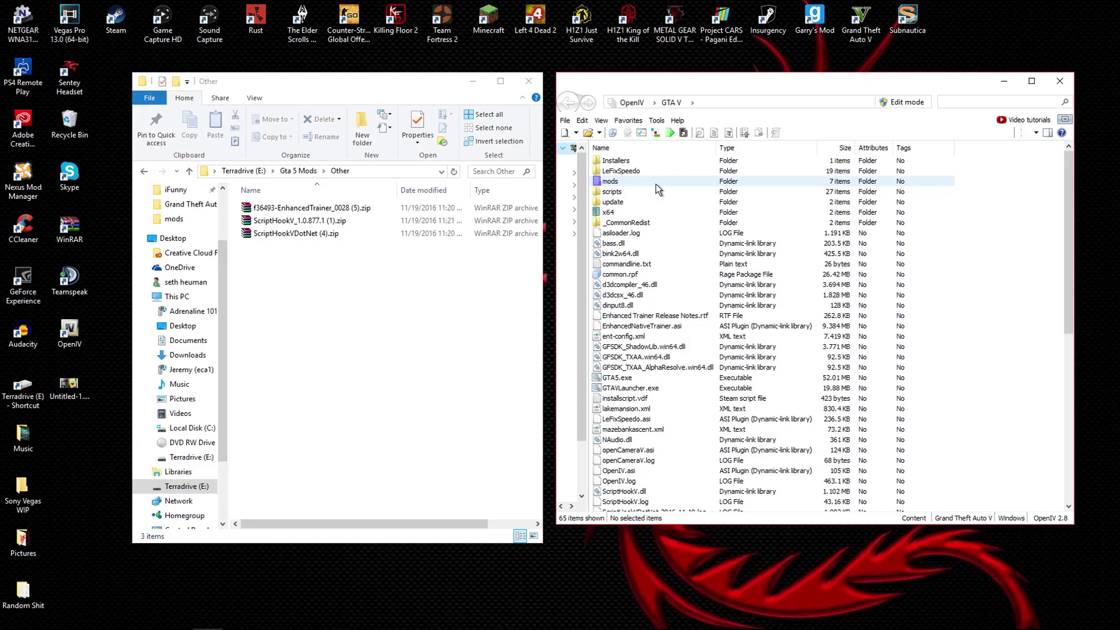
scroll(691, 328, down, 10)
scroll(691, 329, up, 10)
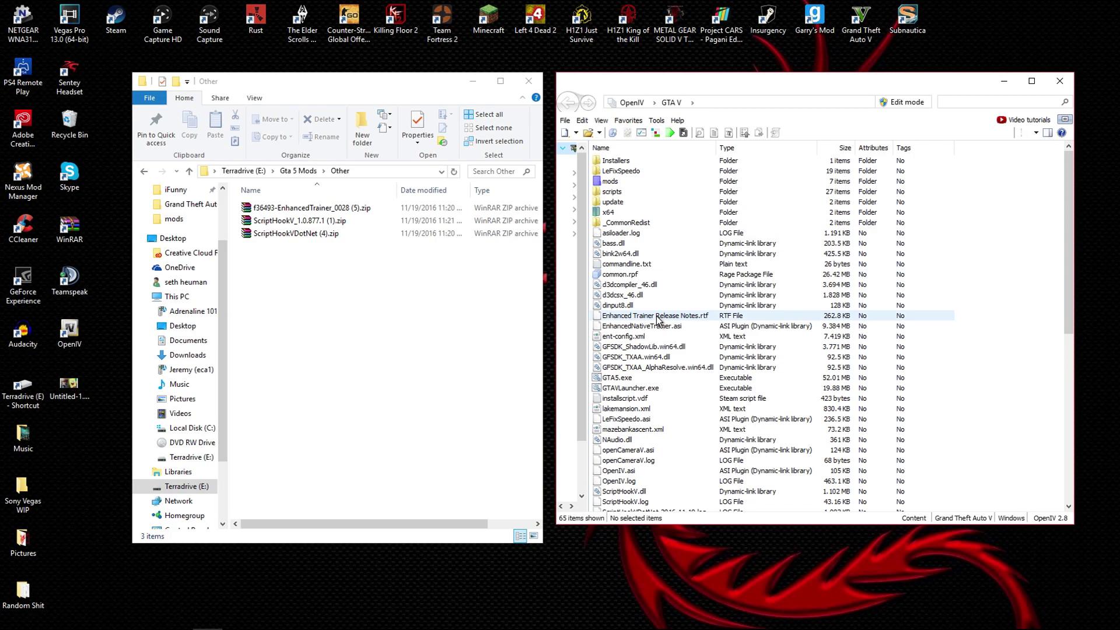
click(621, 182)
double_click(622, 183)
key(BackSpace)
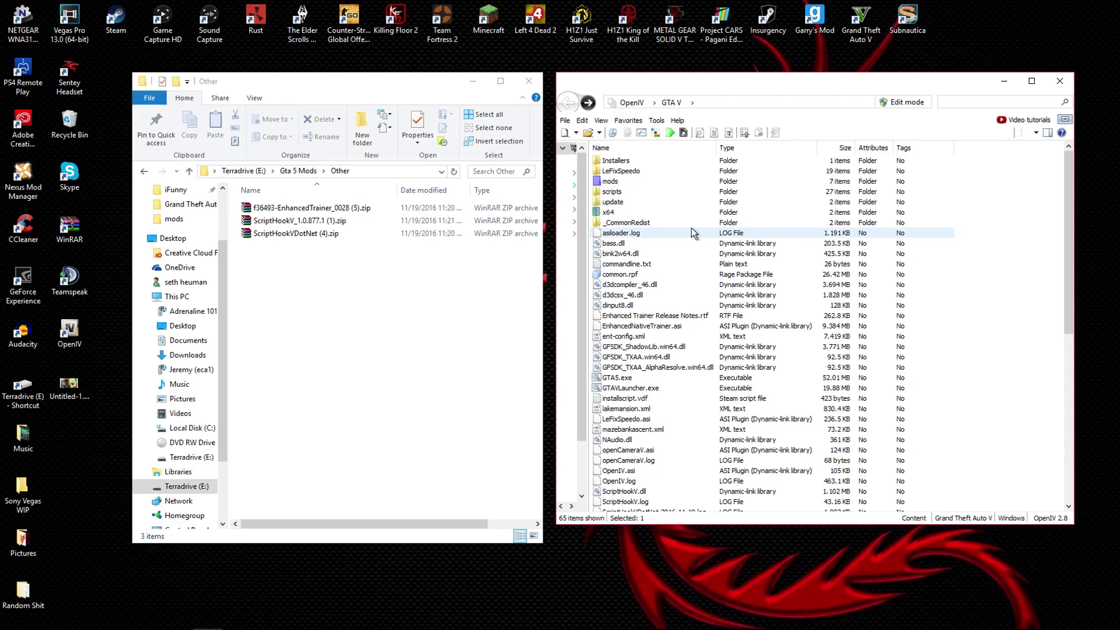
right_click(638, 184)
click(985, 349)
click(999, 331)
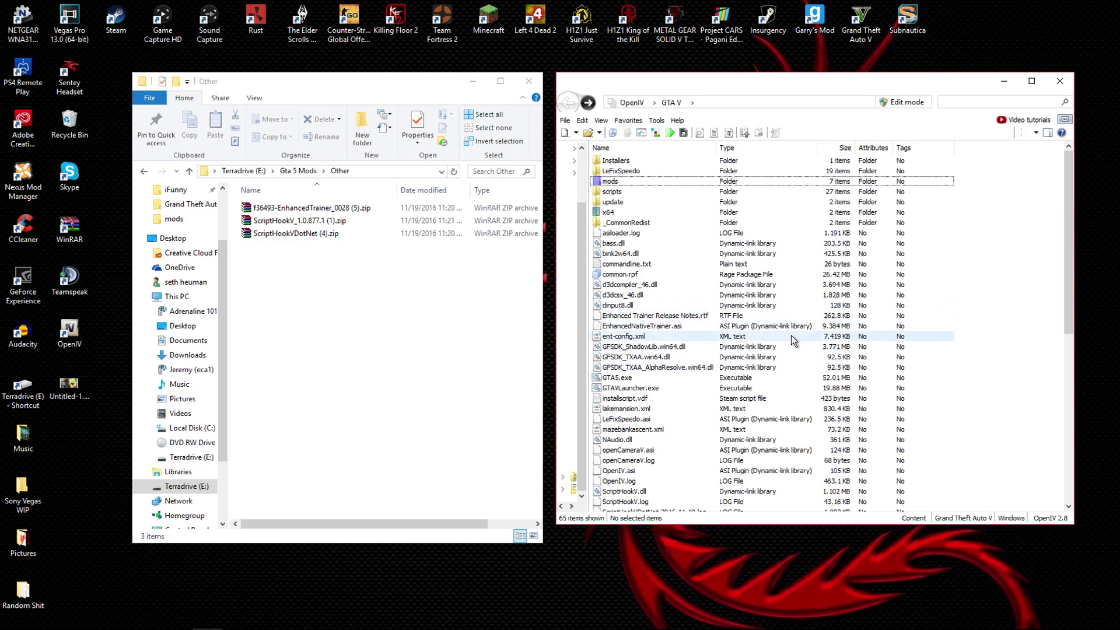
click(707, 181)
right_click(666, 181)
click(1019, 263)
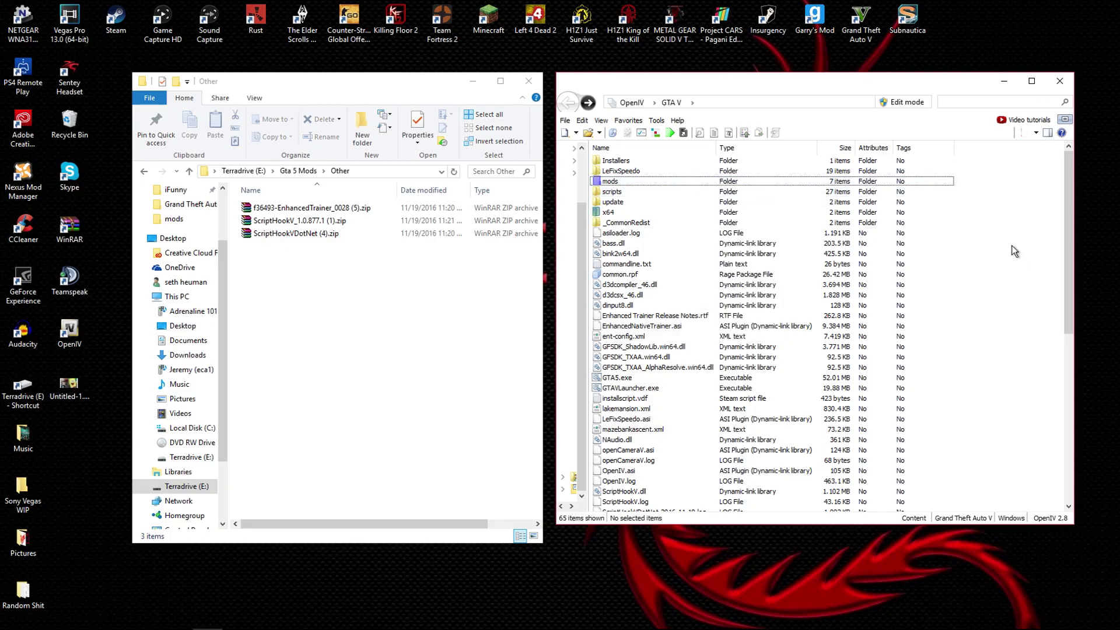
drag(315, 287, 325, 227)
click(327, 280)
click(628, 120)
click(656, 120)
click(656, 120)
click(670, 192)
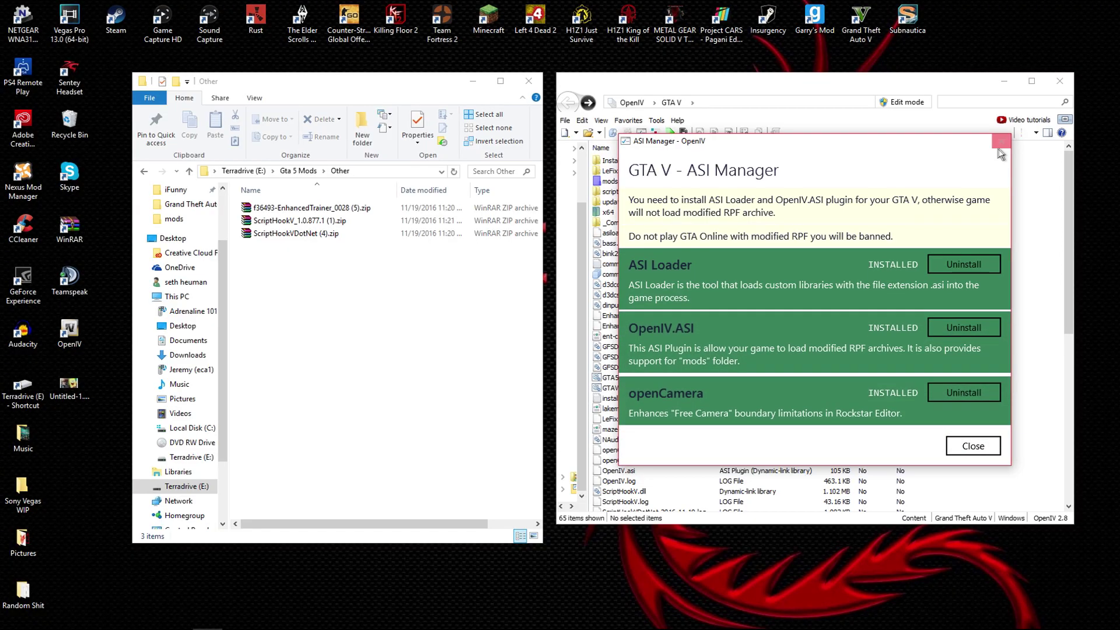
click(1001, 141)
click(625, 181)
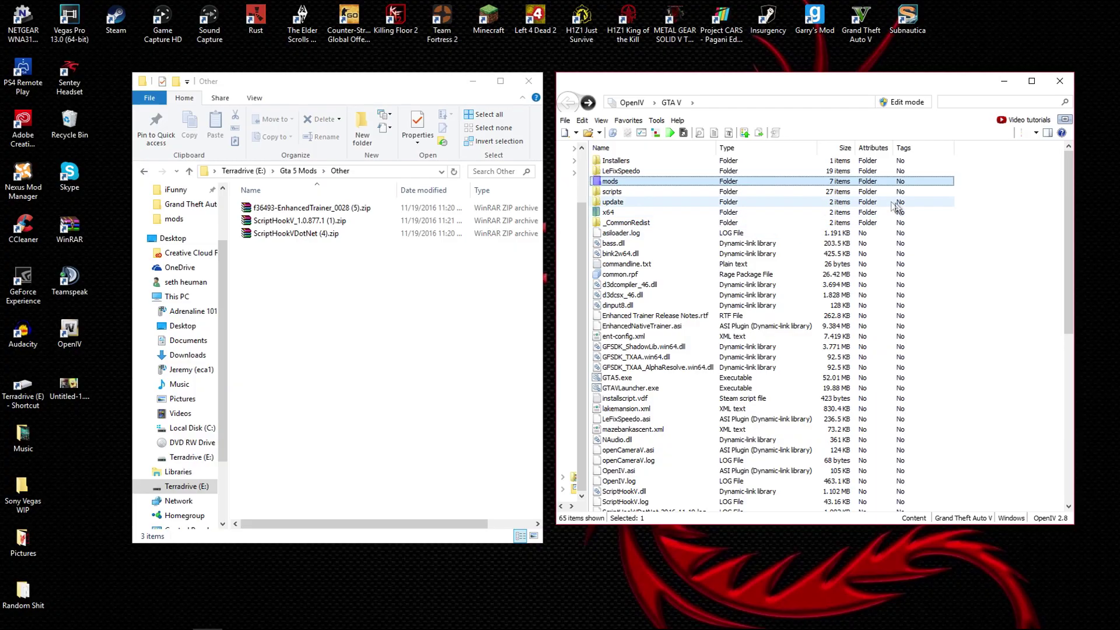
click(998, 224)
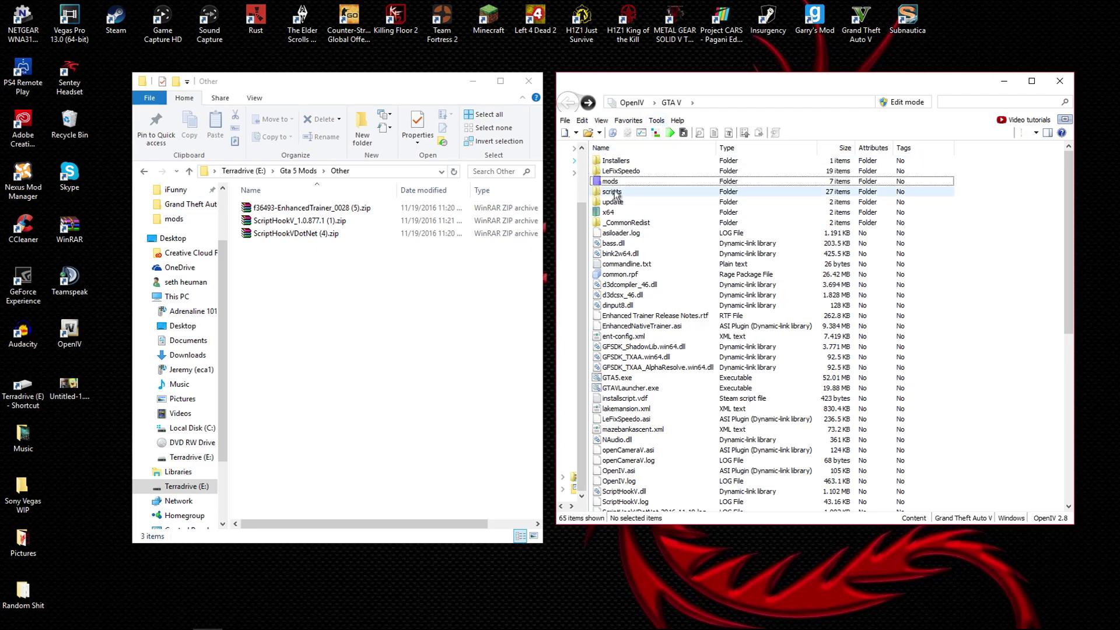
Open ScriptHookVDotNet (4).zip in WinRAR, moving the window upper-left and widening it.
double_click(299, 233)
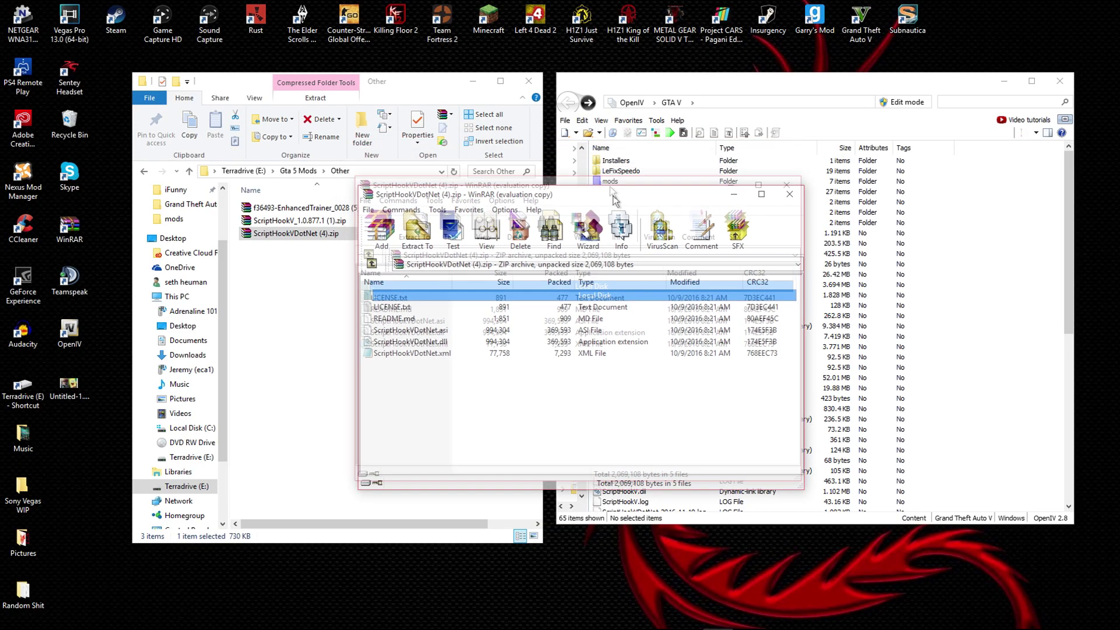
click(657, 360)
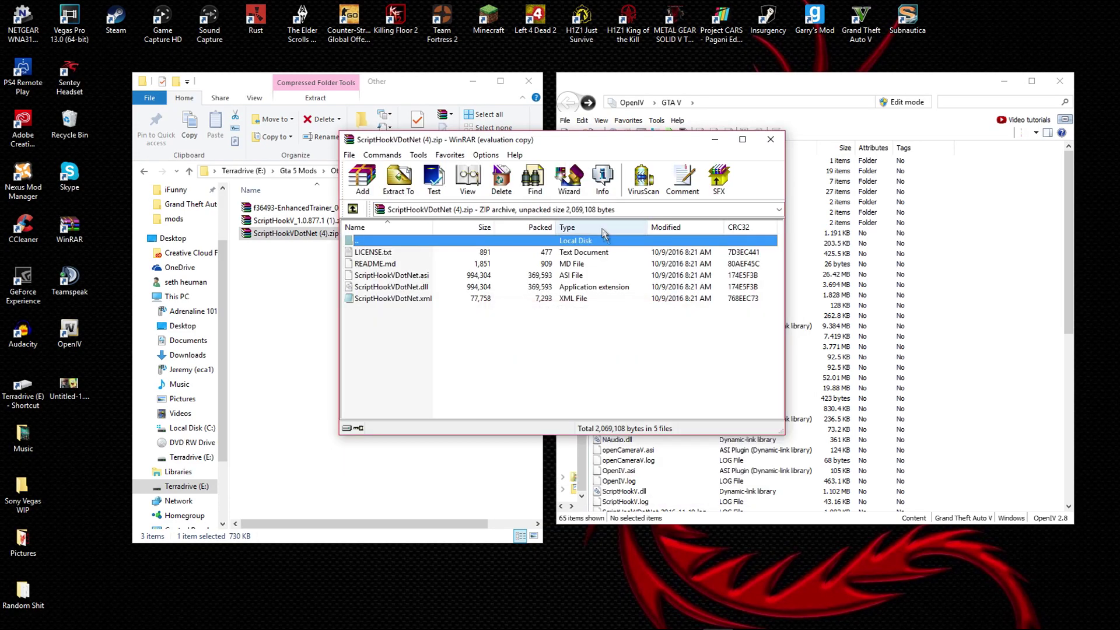
drag(623, 208, 382, 134)
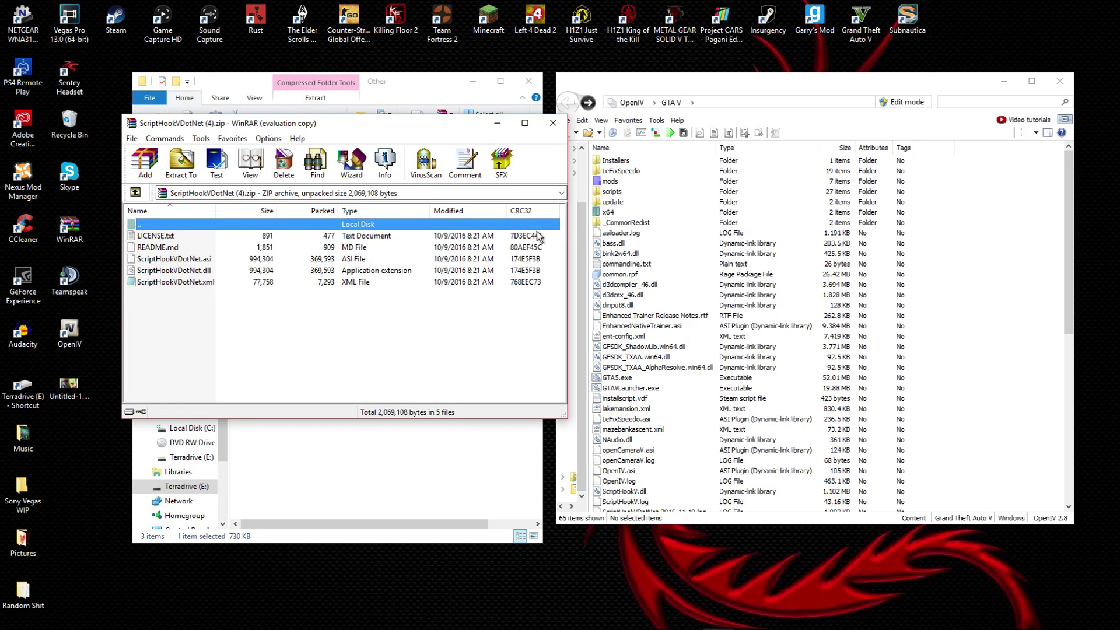
drag(569, 248, 608, 248)
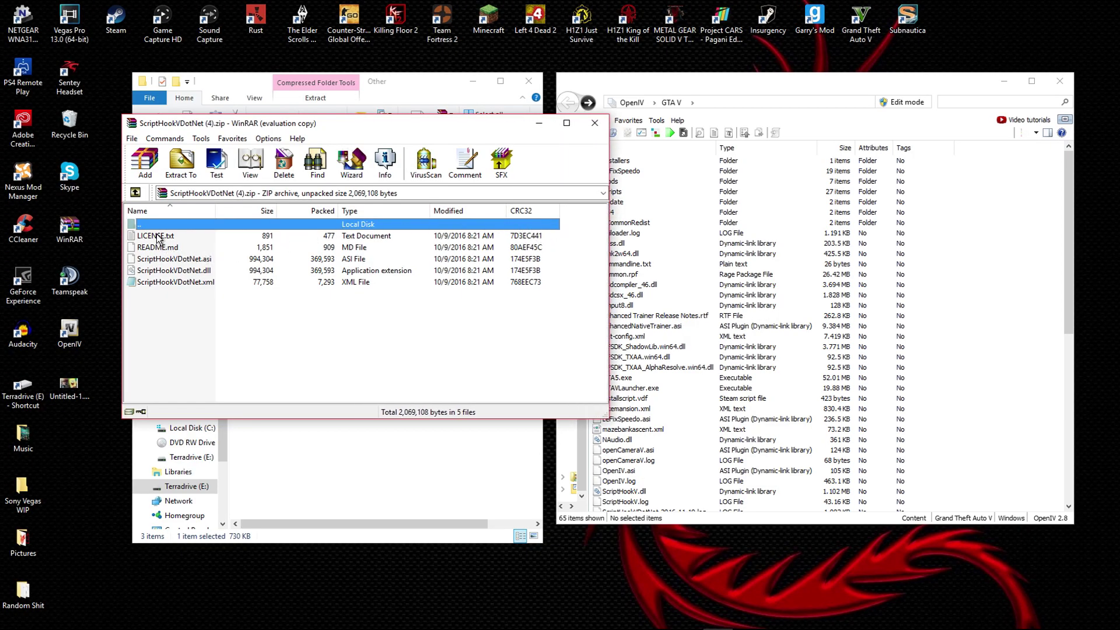
Read the archive's ScriptHookVDotNet.xml, then close the viewer.
double_click(166, 249)
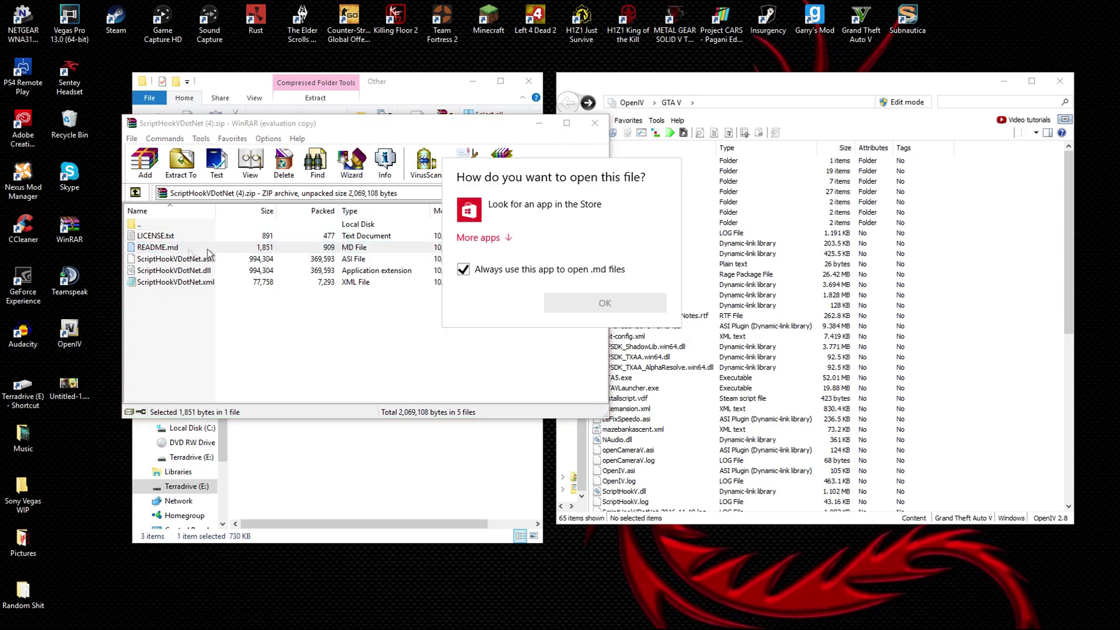
key(Escape)
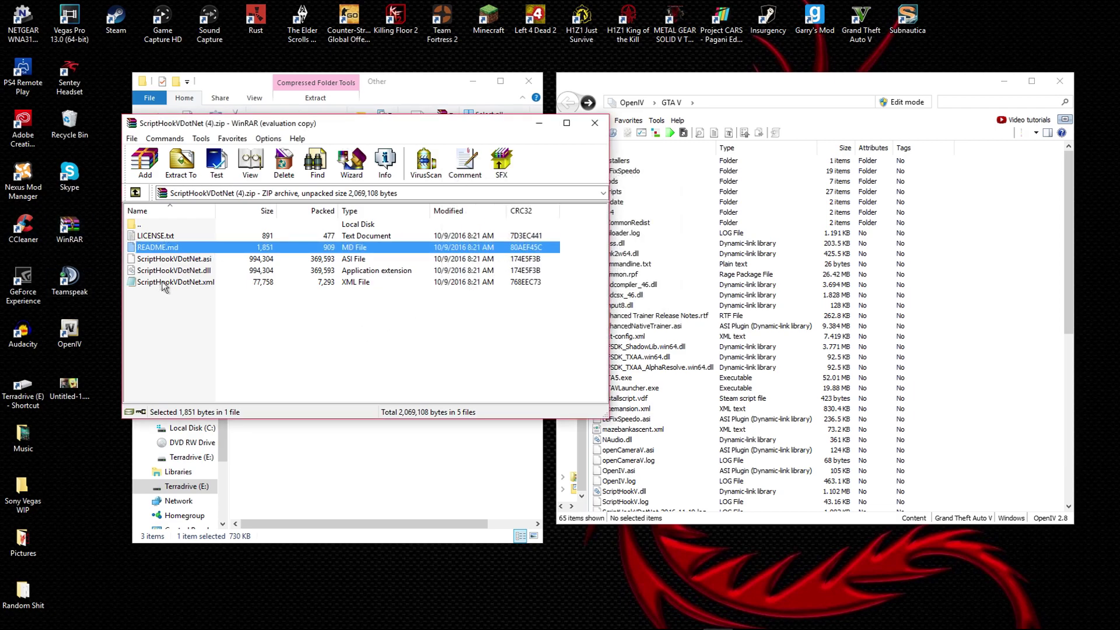
double_click(180, 284)
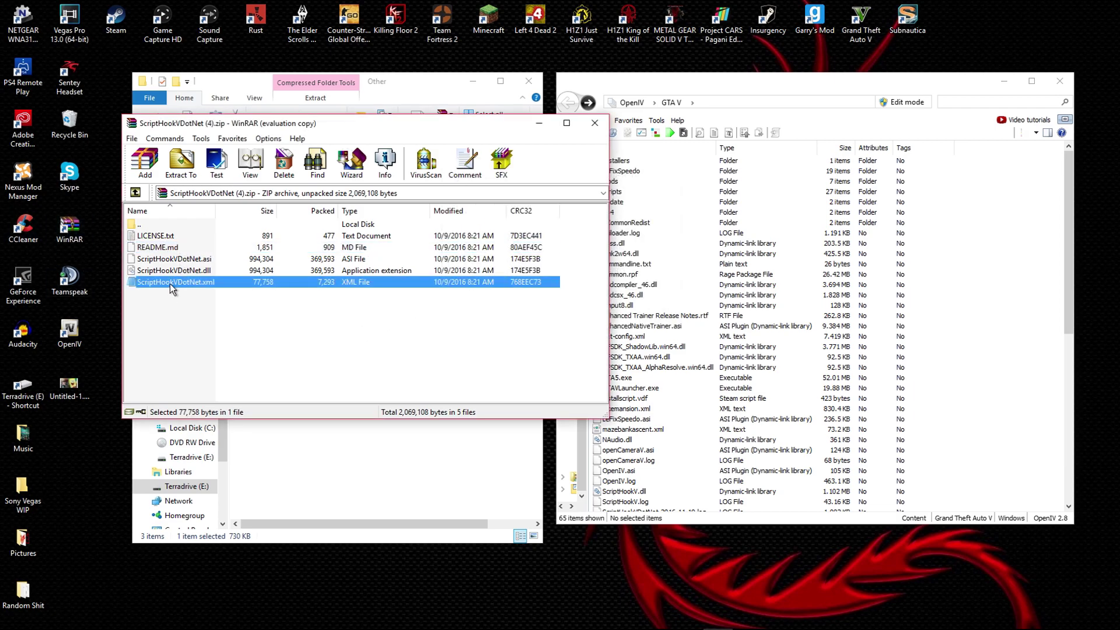
scroll(819, 273, down, 15)
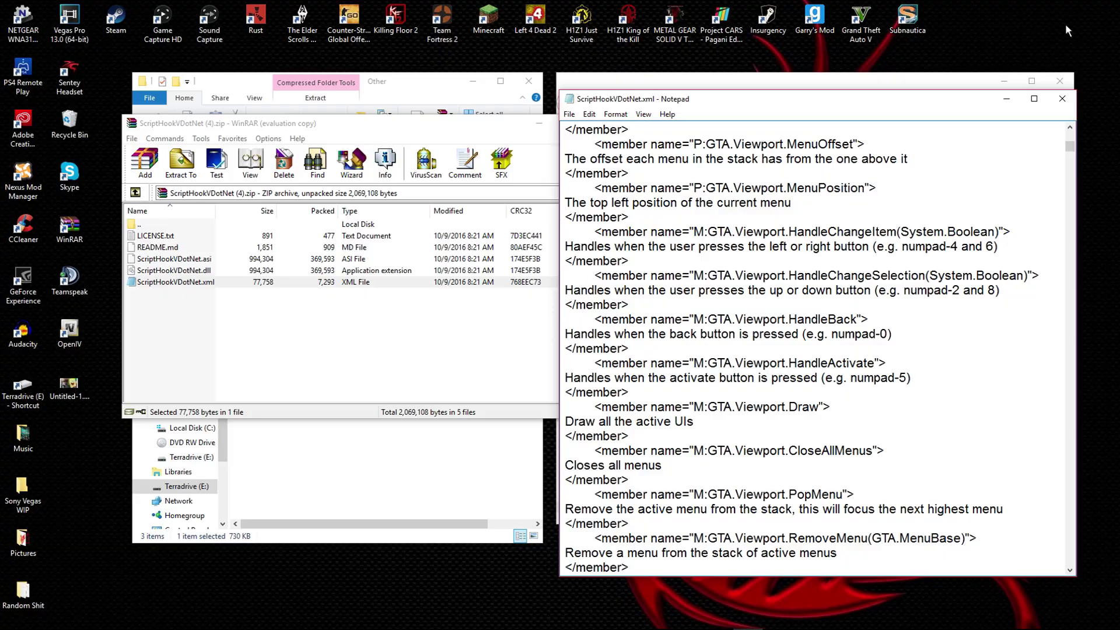
click(1061, 99)
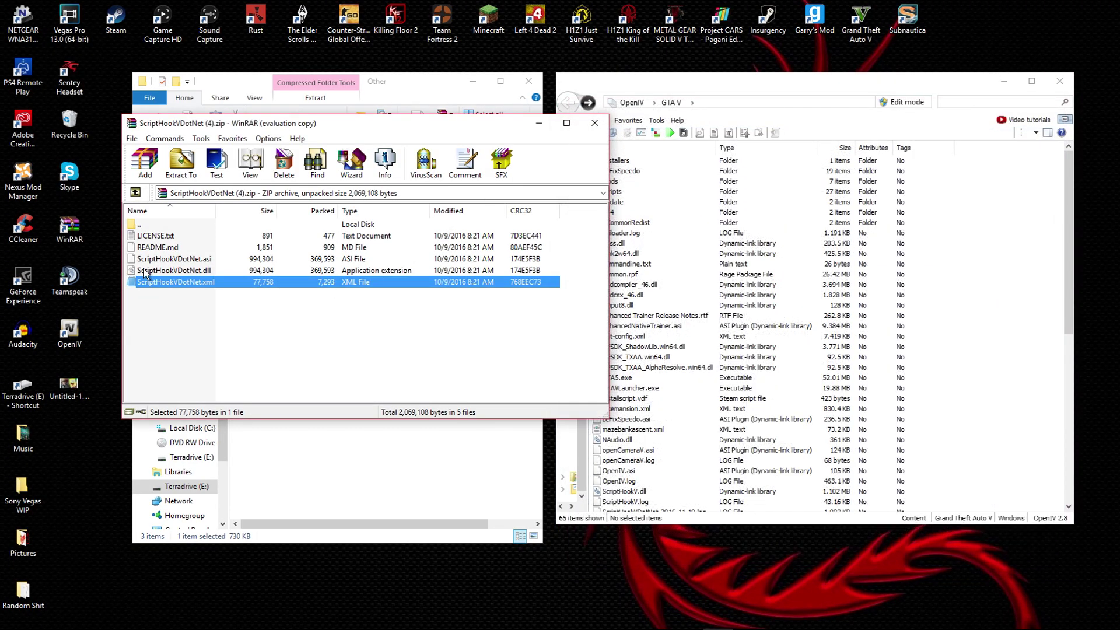
Select ScriptHookVDotNet.asi and ScriptHookVDotNet.dll together in the archive list.
right_click(166, 251)
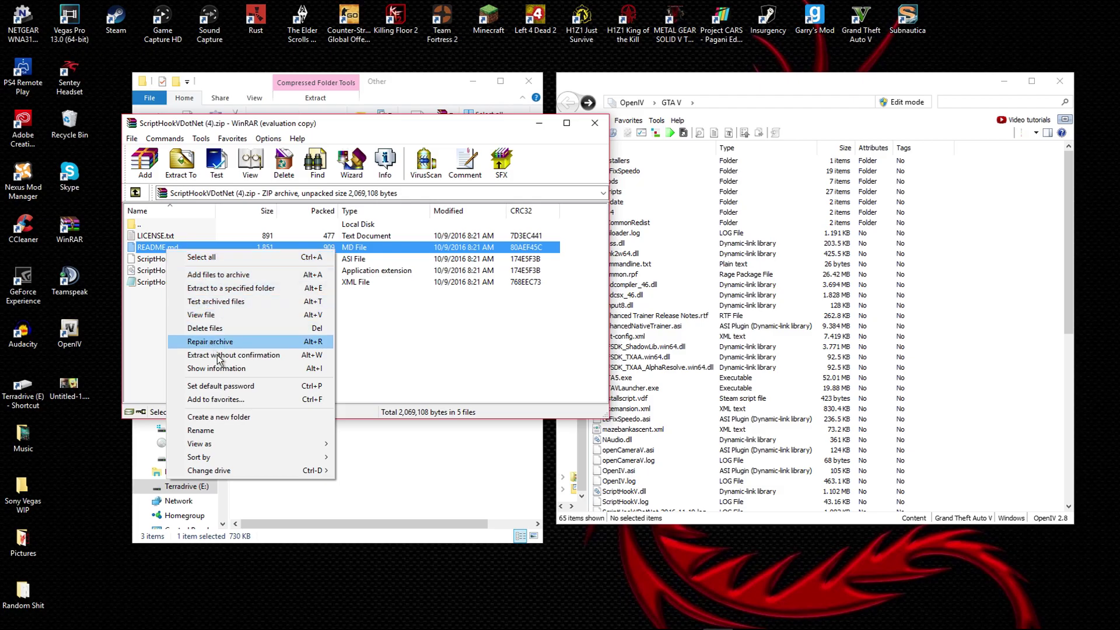
click(477, 369)
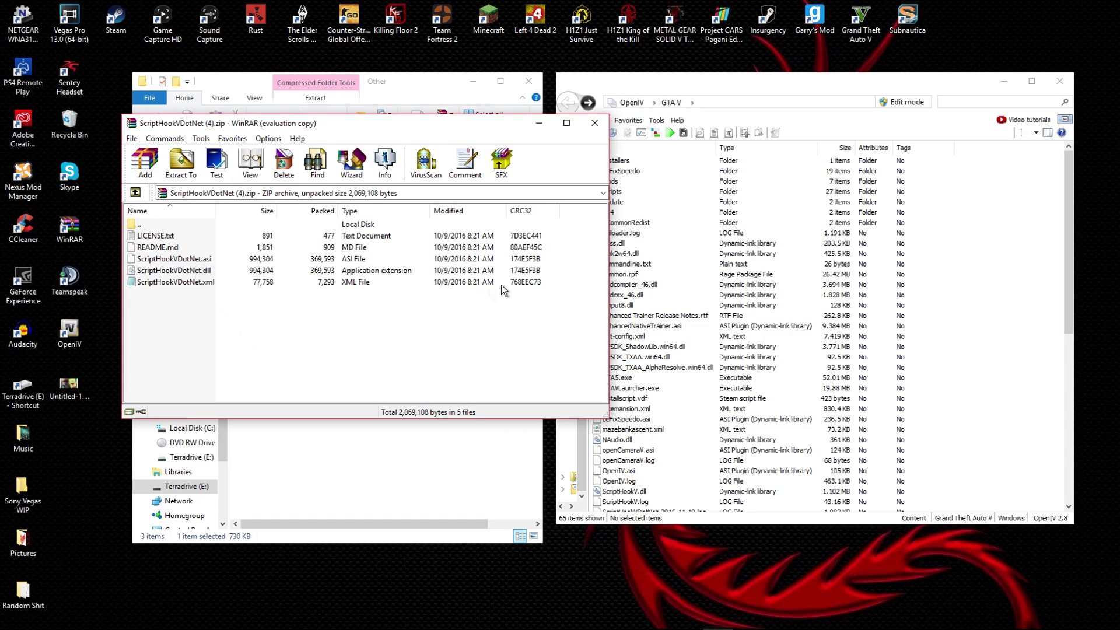
drag(546, 270, 449, 261)
drag(583, 272, 343, 261)
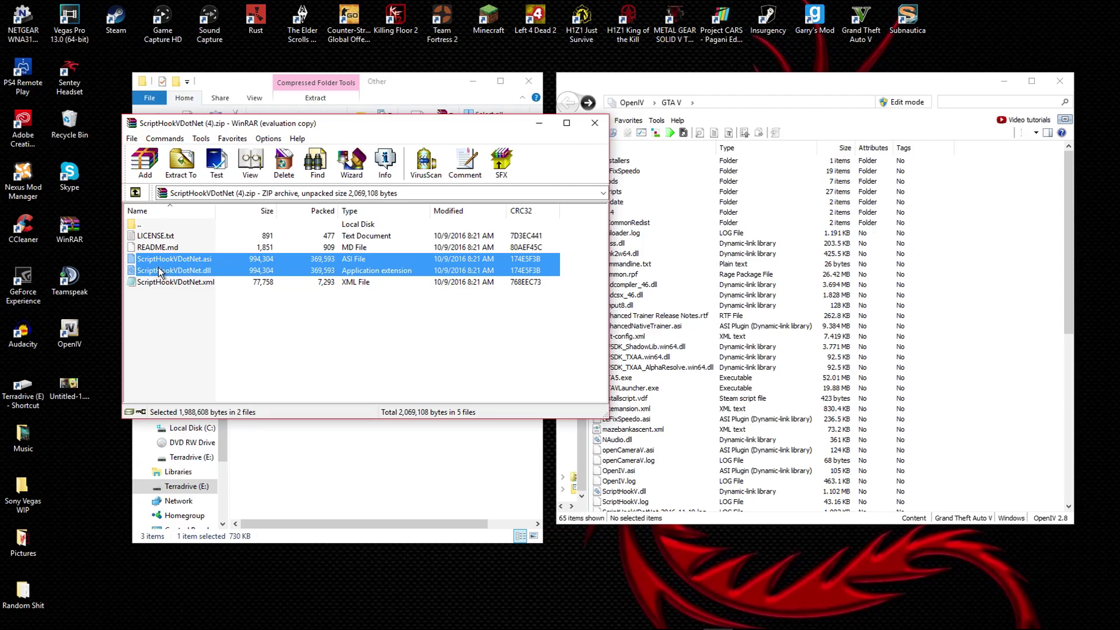
Enable OpenIV Edit mode and copy ScriptHookVDotNet.asi and .dll into the GTA V folder.
drag(183, 261, 954, 121)
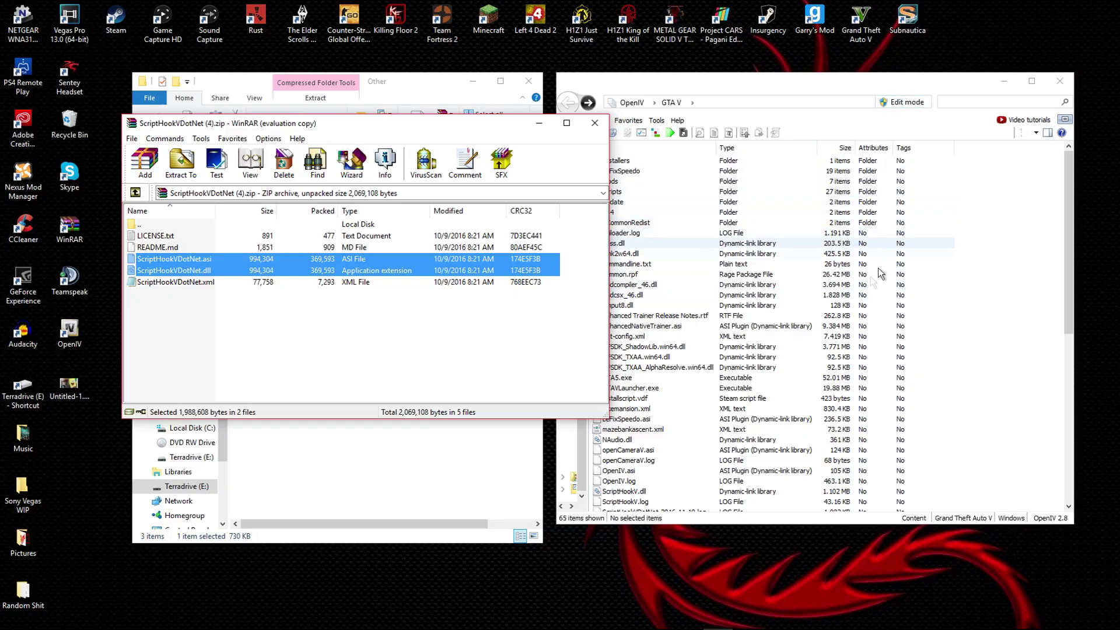
click(910, 102)
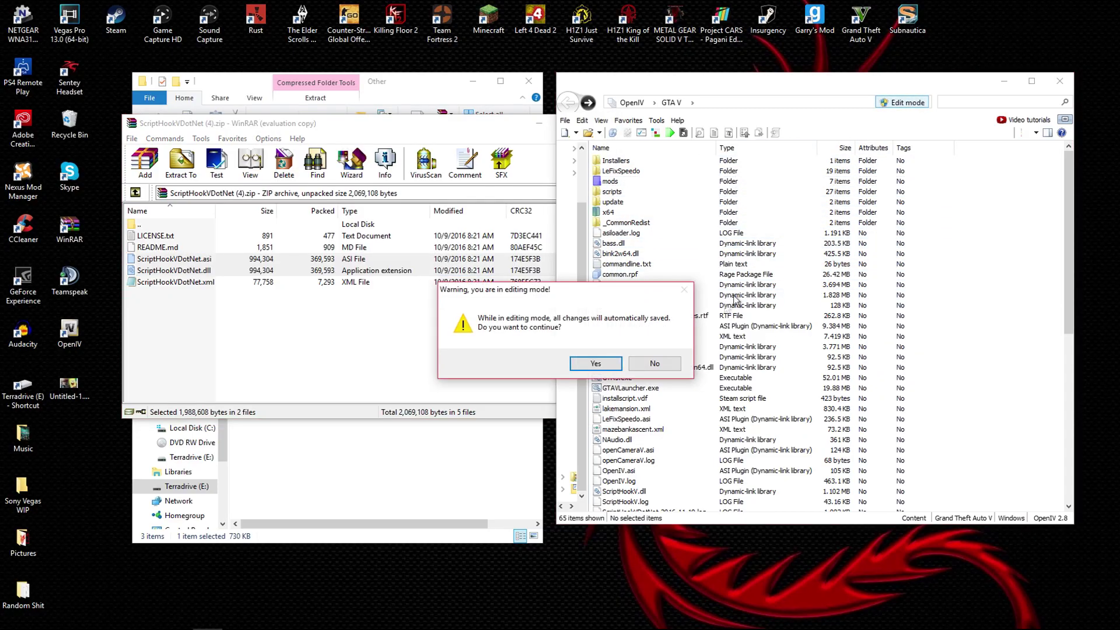
click(595, 363)
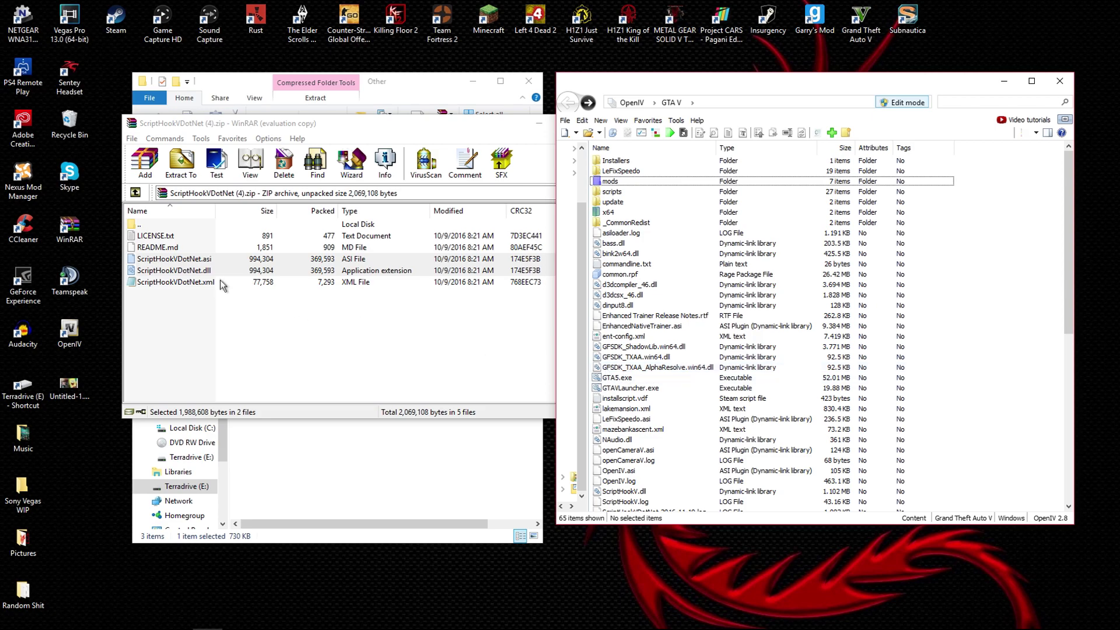
drag(206, 265, 308, 260)
Check the two 971 KB files in the folder list and close the ScriptHookVDotNet archive.
scroll(678, 356, down, 5)
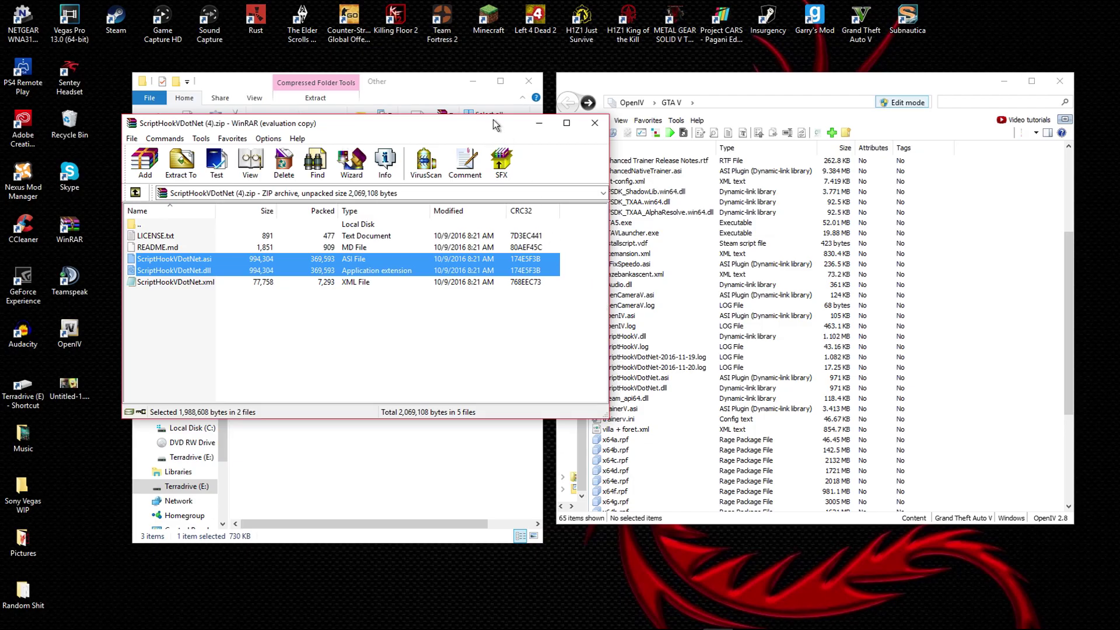
scroll(702, 289, up, 5)
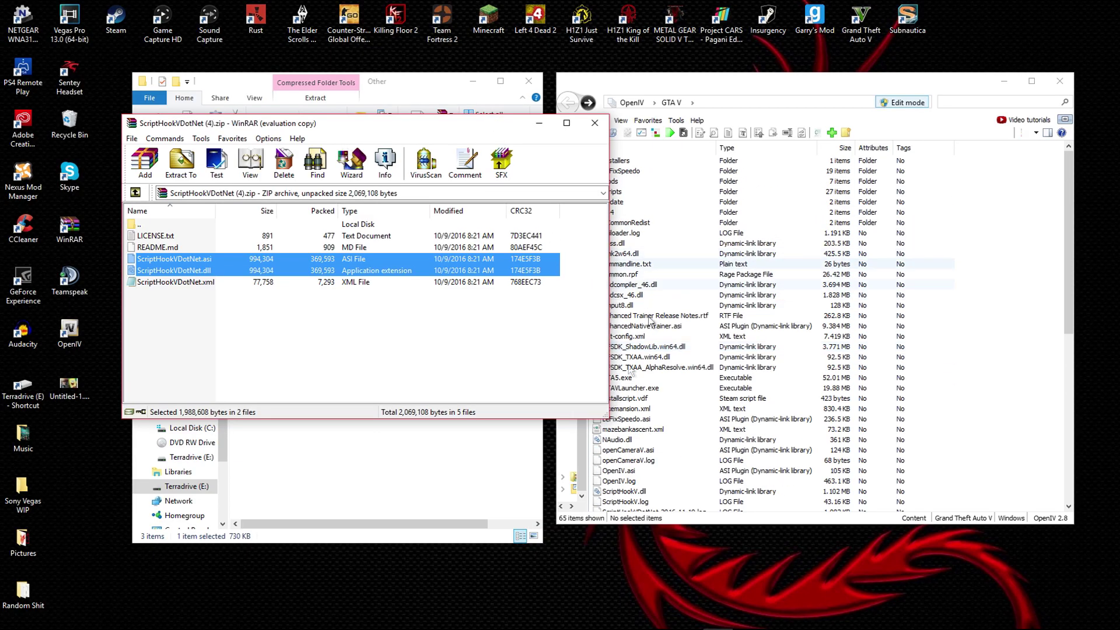
click(595, 121)
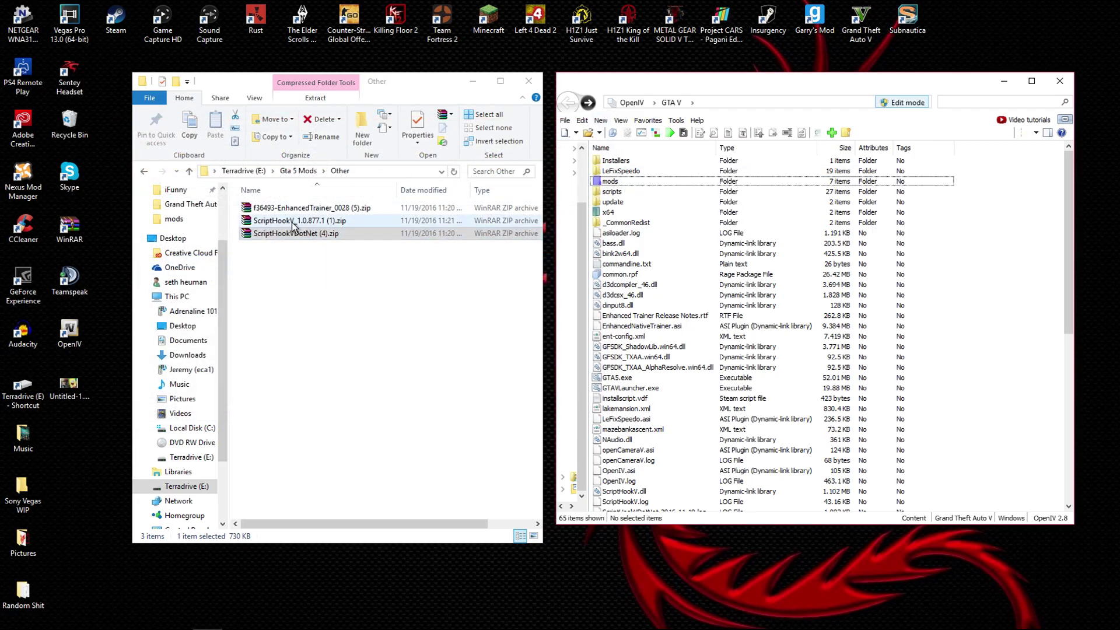
double_click(293, 221)
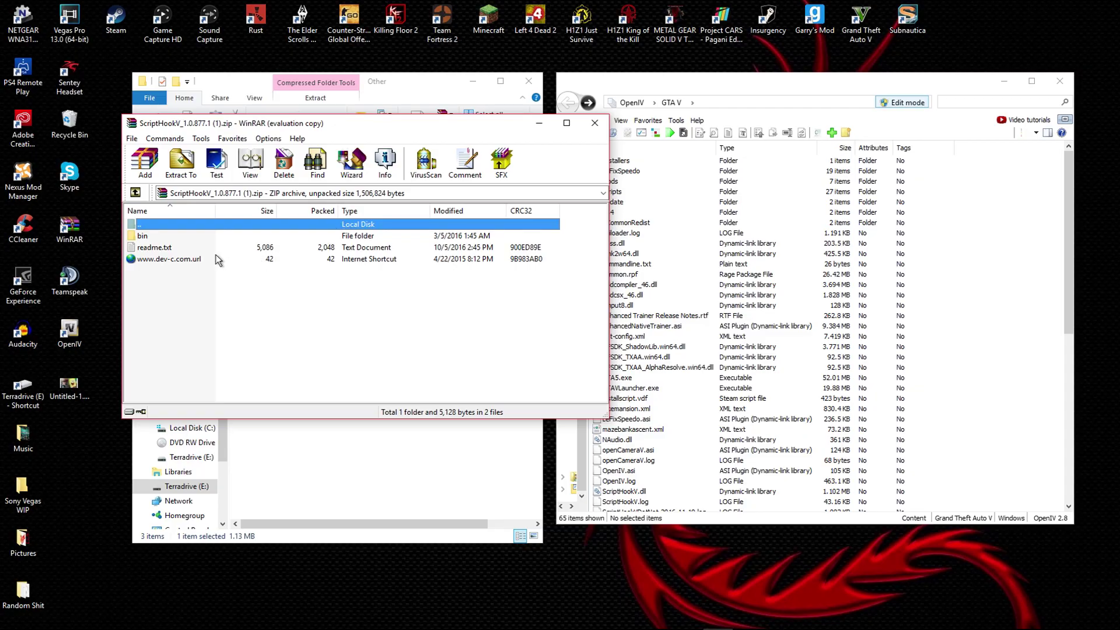
double_click(210, 236)
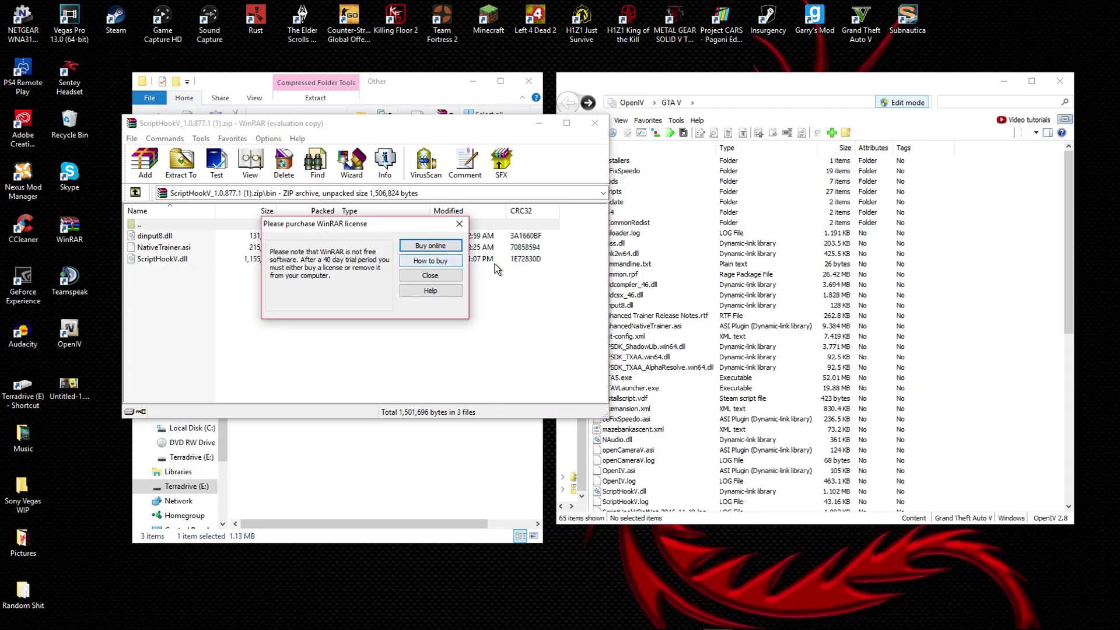
click(429, 275)
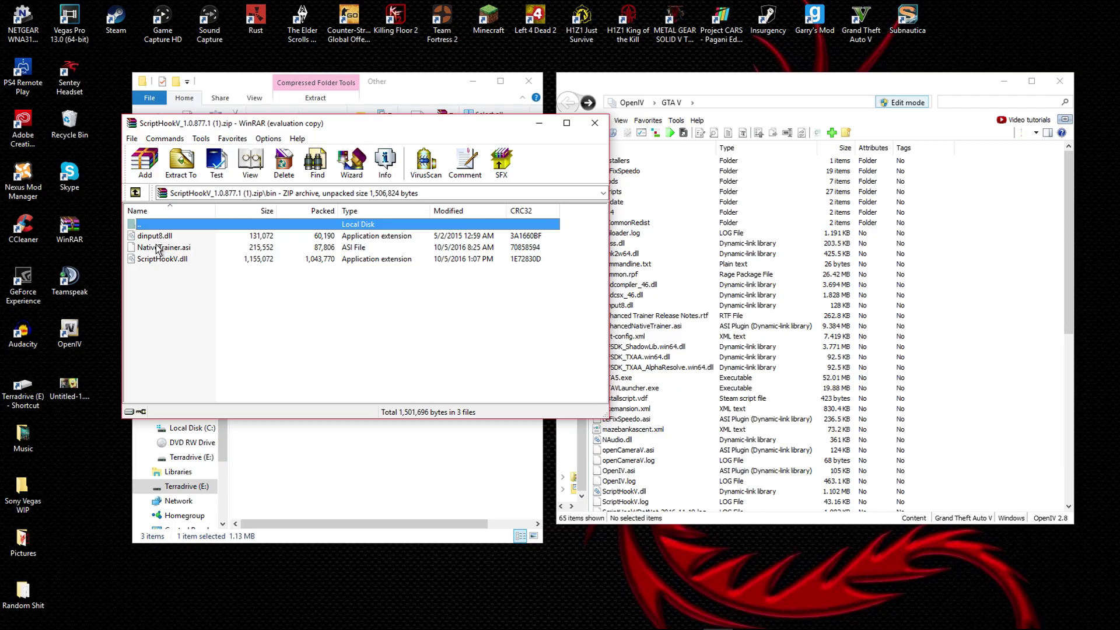
click(173, 252)
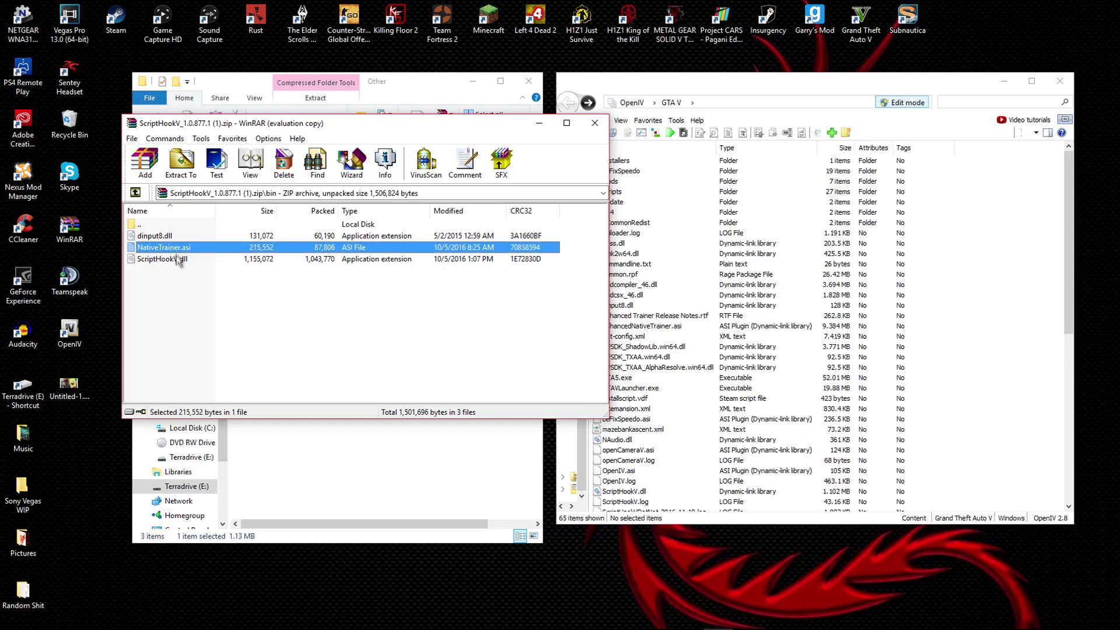
drag(155, 280, 159, 232)
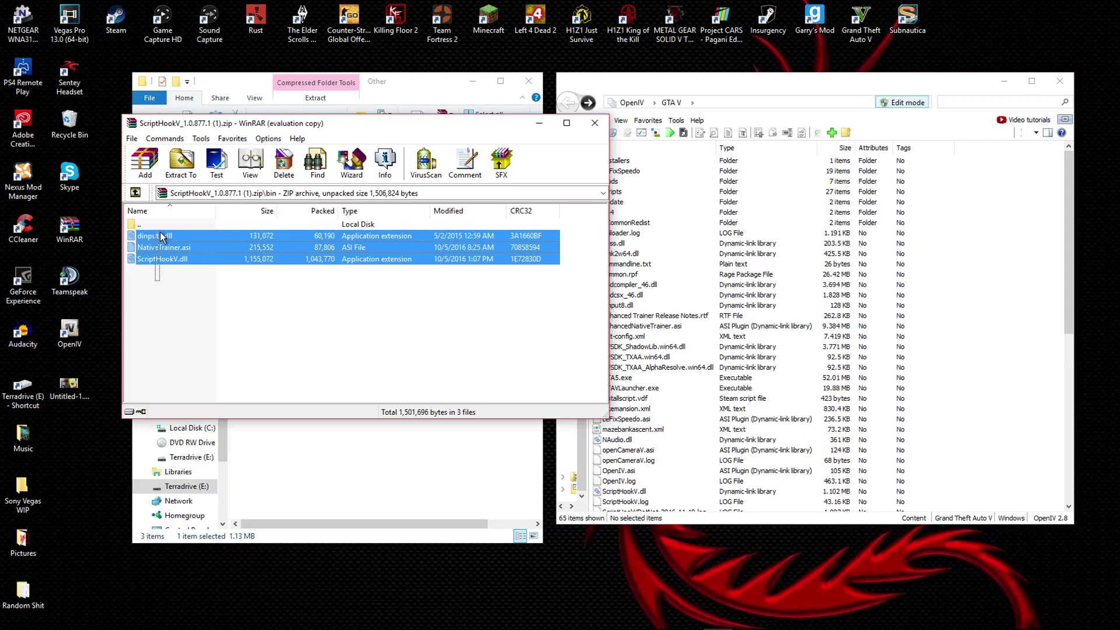
click(180, 267)
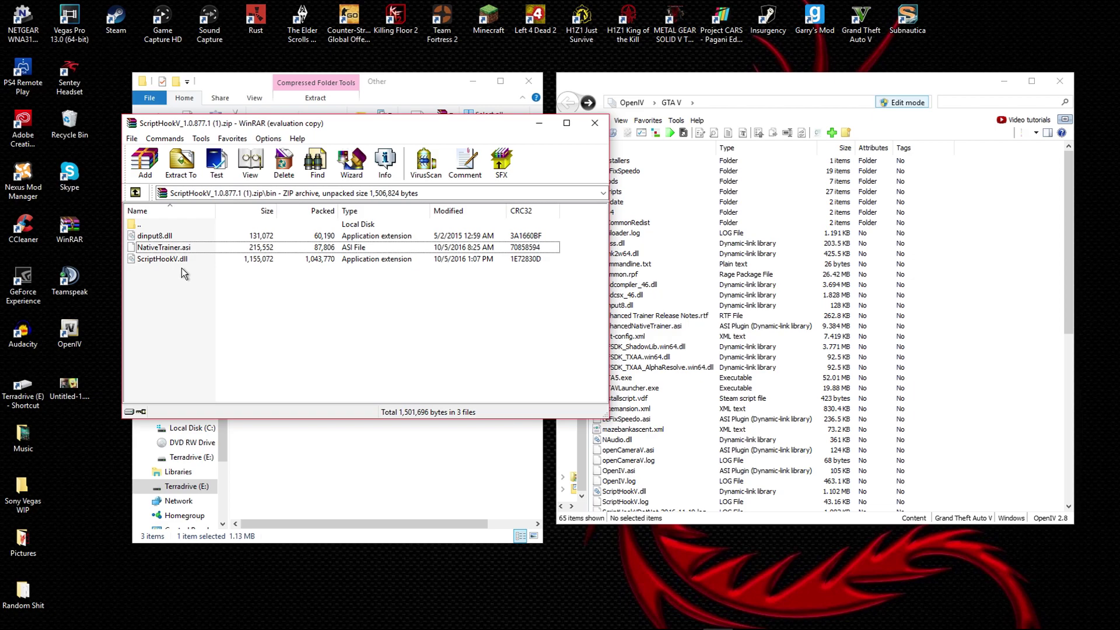
click(182, 259)
click(175, 237)
click(155, 282)
click(157, 260)
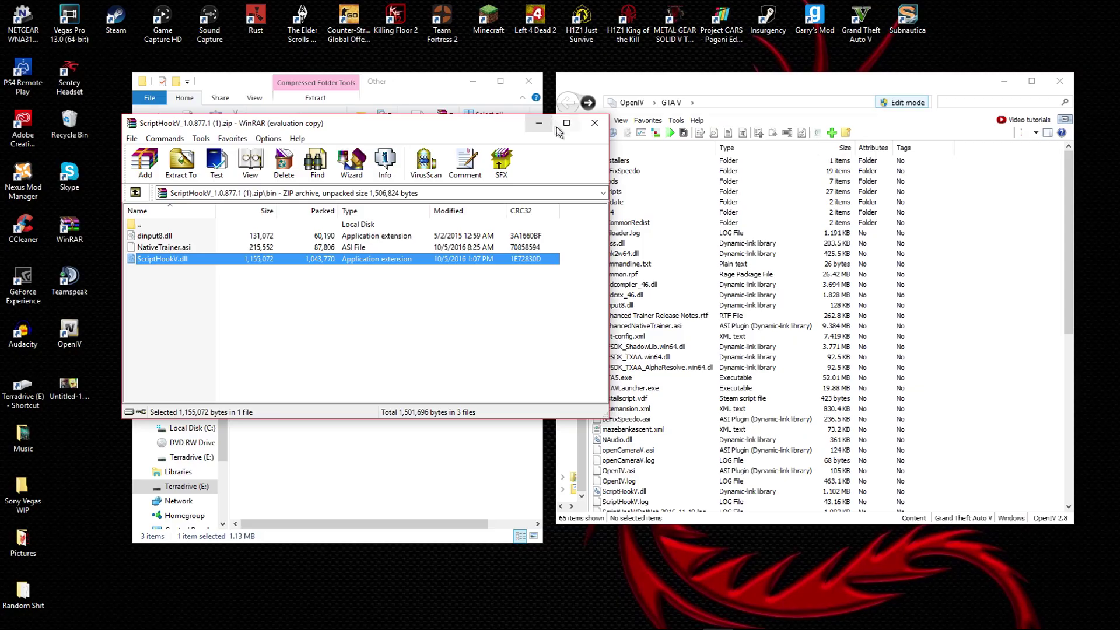
click(596, 124)
mouse_move(289, 250)
mouse_down()
mouse_move(294, 225)
mouse_move(290, 250)
mouse_up()
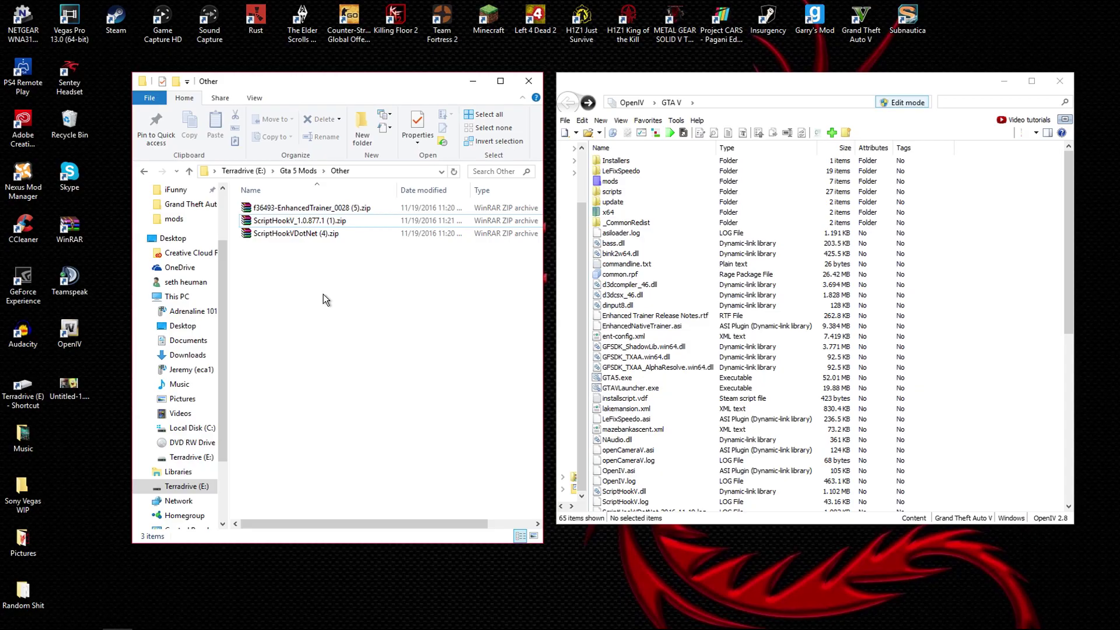
Copy EnhancedNativeTrainer.asi and ent-config.xml from EnhancedTrainer_0028 into GTA V, then close WinRAR and Explorer.
double_click(295, 207)
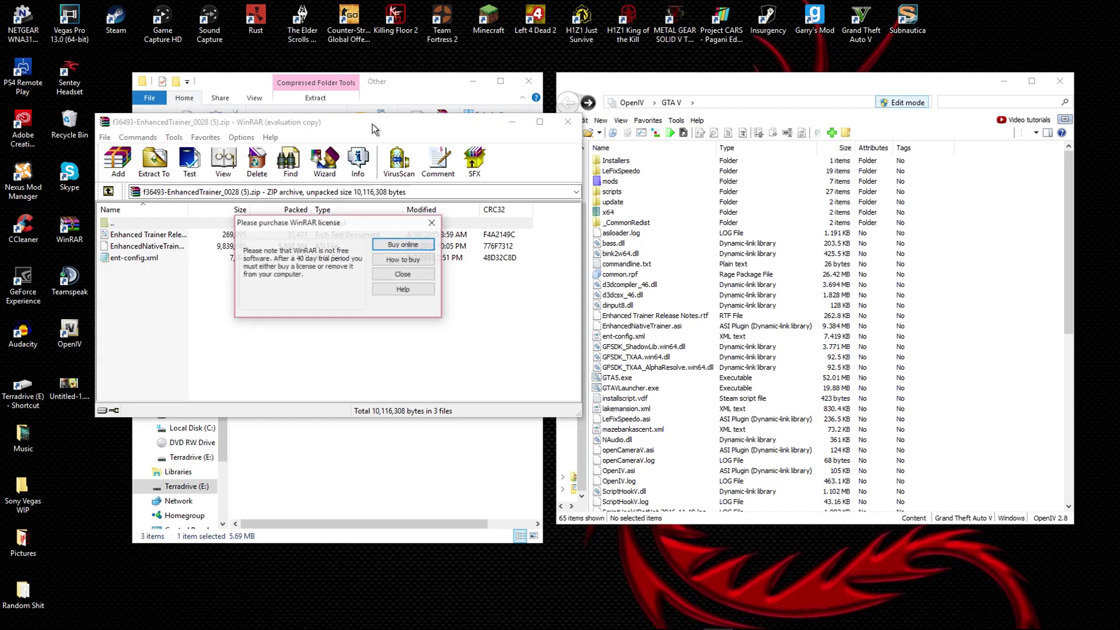
click(415, 273)
drag(243, 319, 219, 237)
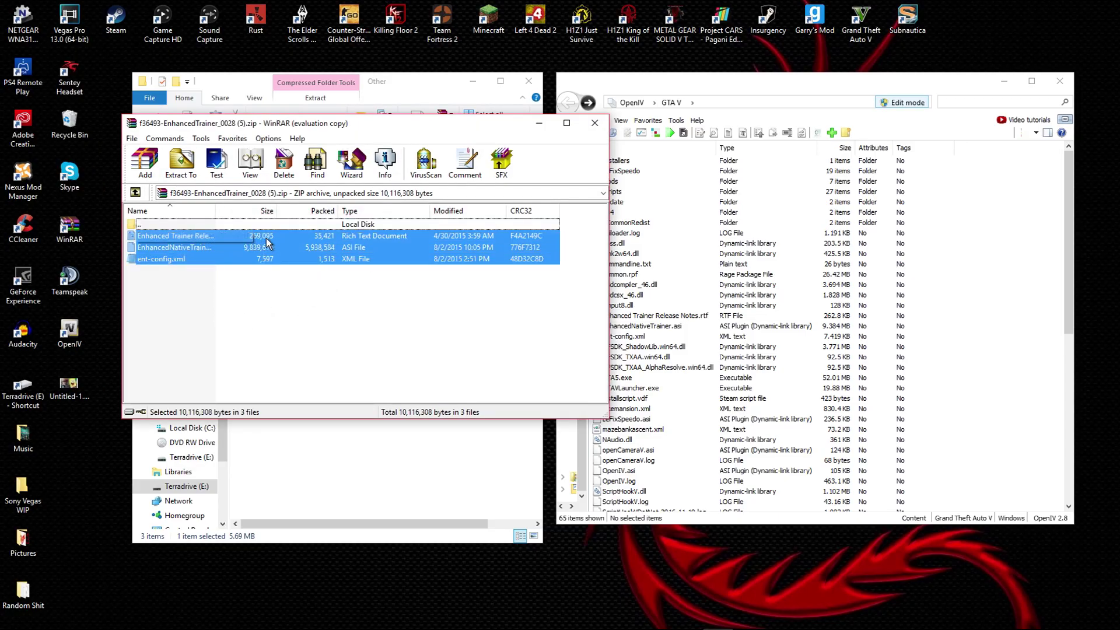
mouse_move(207, 236)
mouse_down()
mouse_move(316, 245)
mouse_move(999, 224)
mouse_move(205, 238)
mouse_up()
click(178, 271)
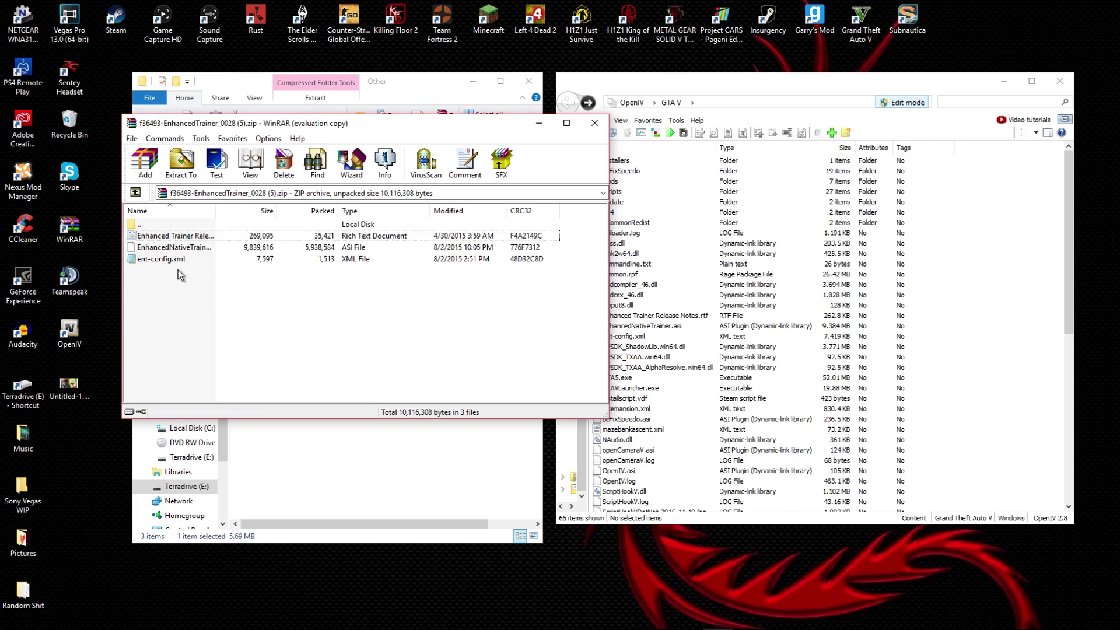
click(221, 261)
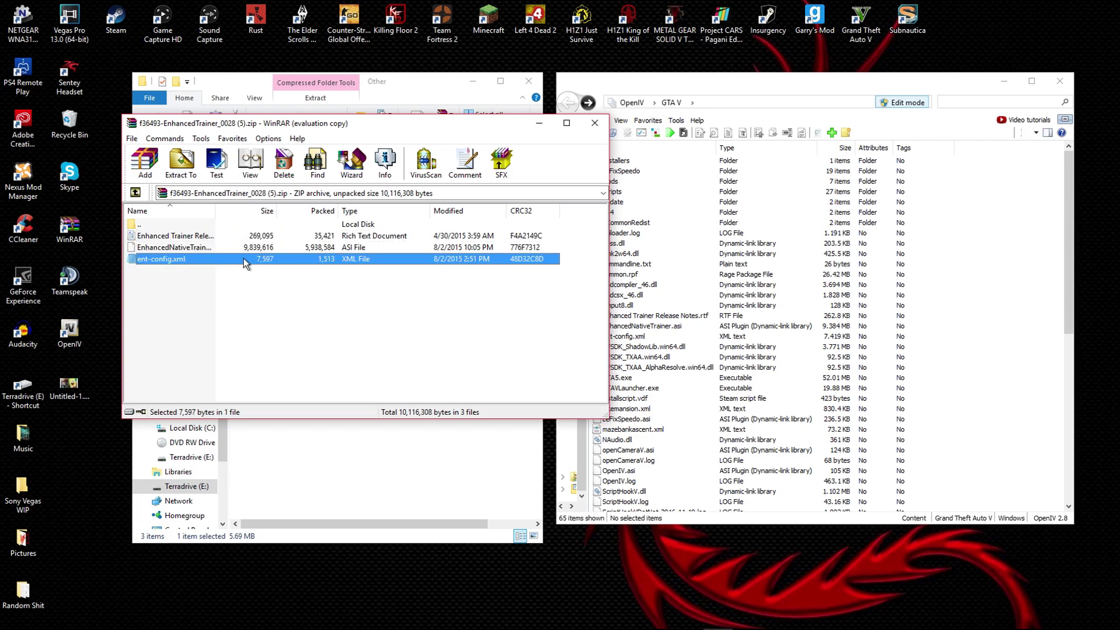
drag(239, 275, 268, 244)
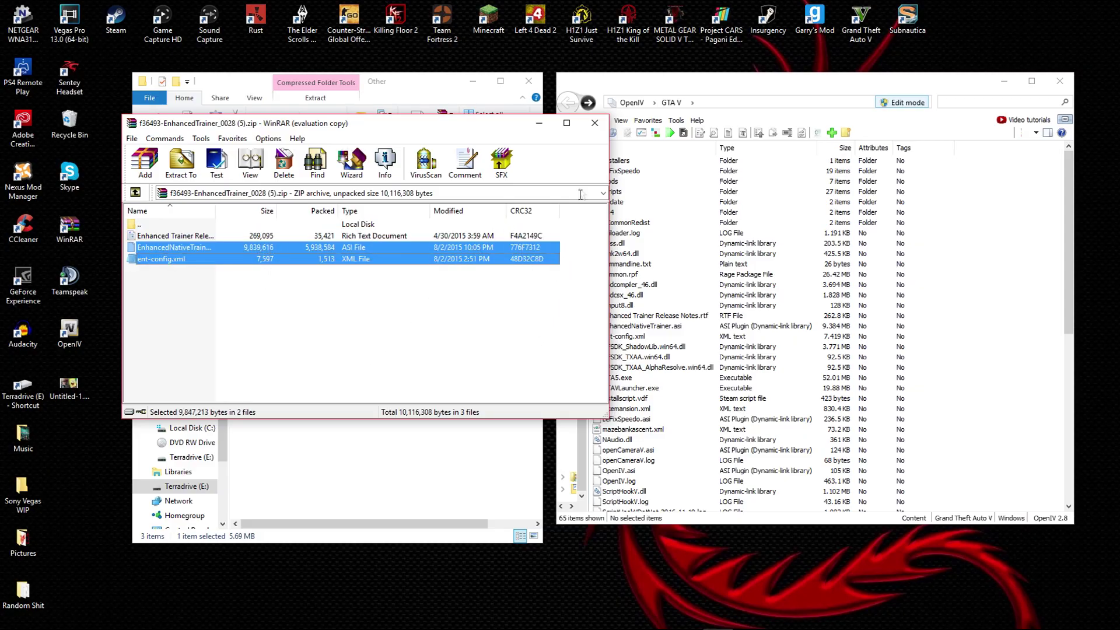
click(594, 124)
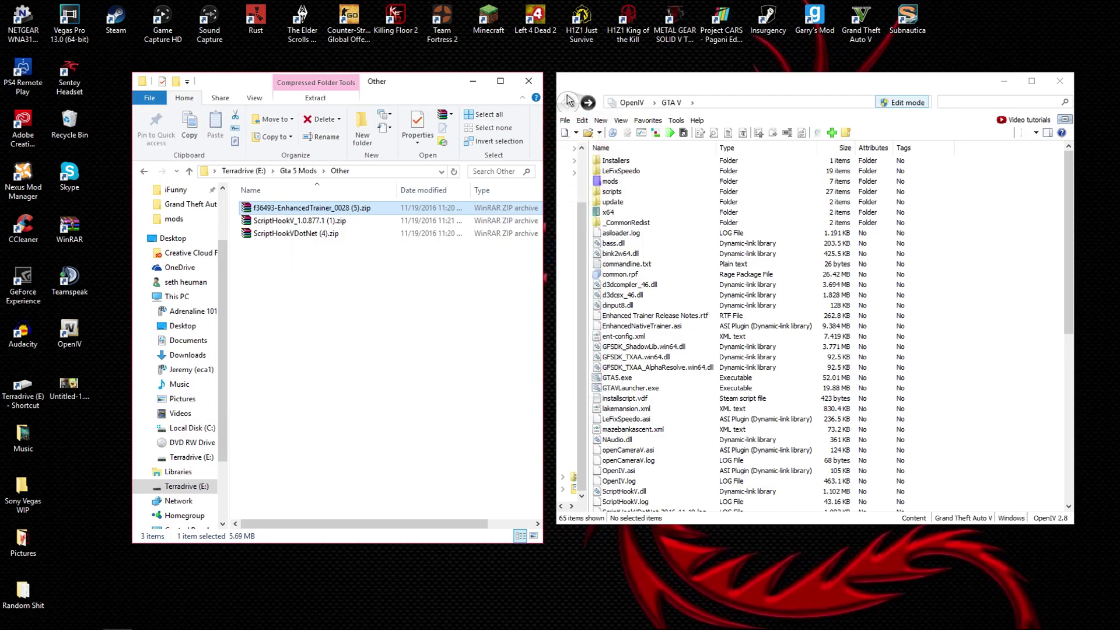
click(528, 81)
Move OpenIV to the left at full screen height and reposition the car mod archive icon.
click(303, 148)
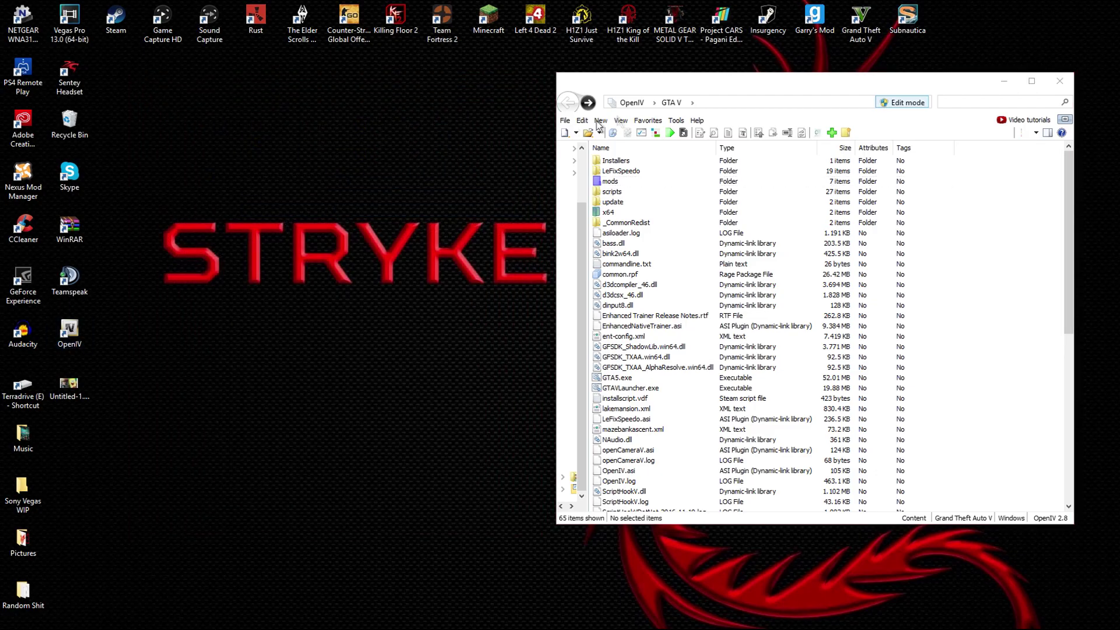
scroll(988, 296, down, 5)
scroll(988, 295, up, 5)
drag(813, 80, 385, 100)
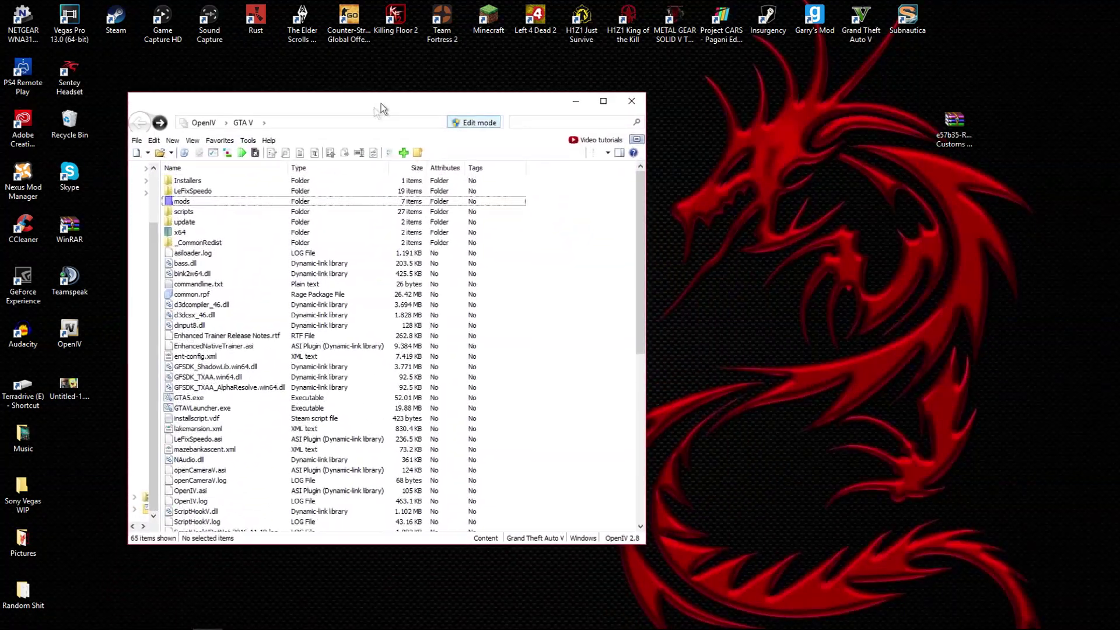
drag(371, 545, 371, 629)
drag(954, 131, 908, 264)
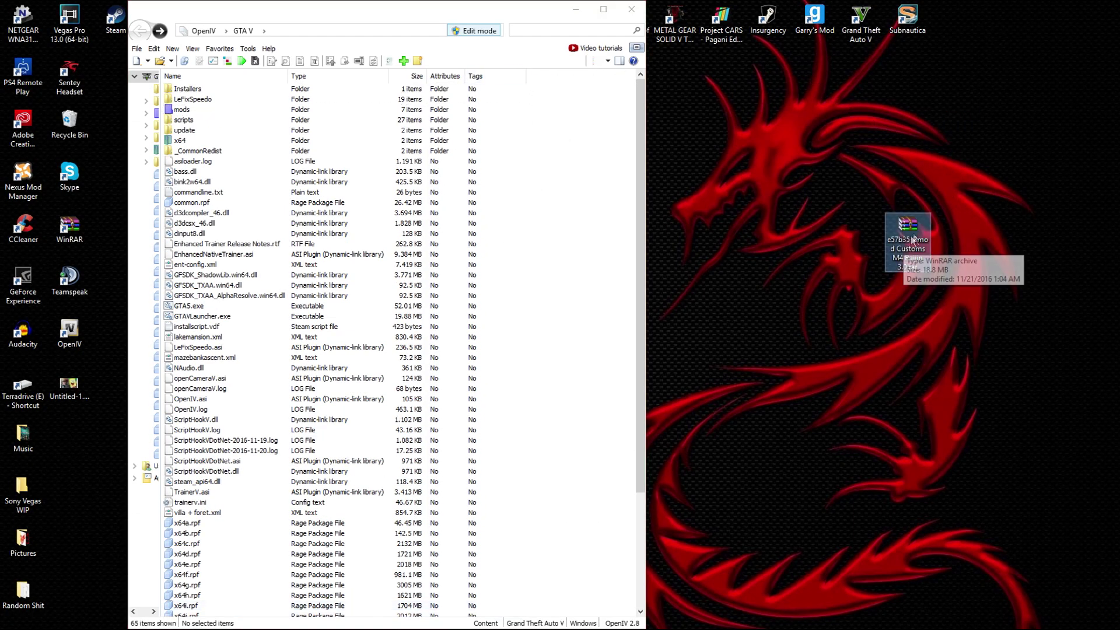
Open the car mod archive in WinRAR, dismiss the license reminder, and enter Rmod Customs M4 Raijin 3.0.
double_click(912, 231)
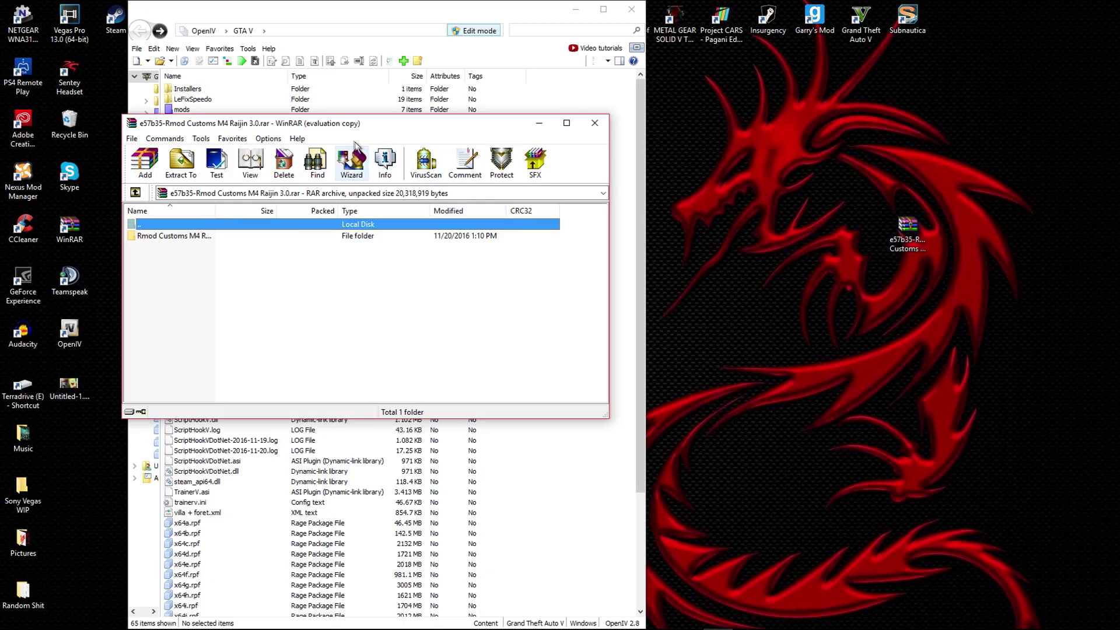
drag(331, 131, 777, 118)
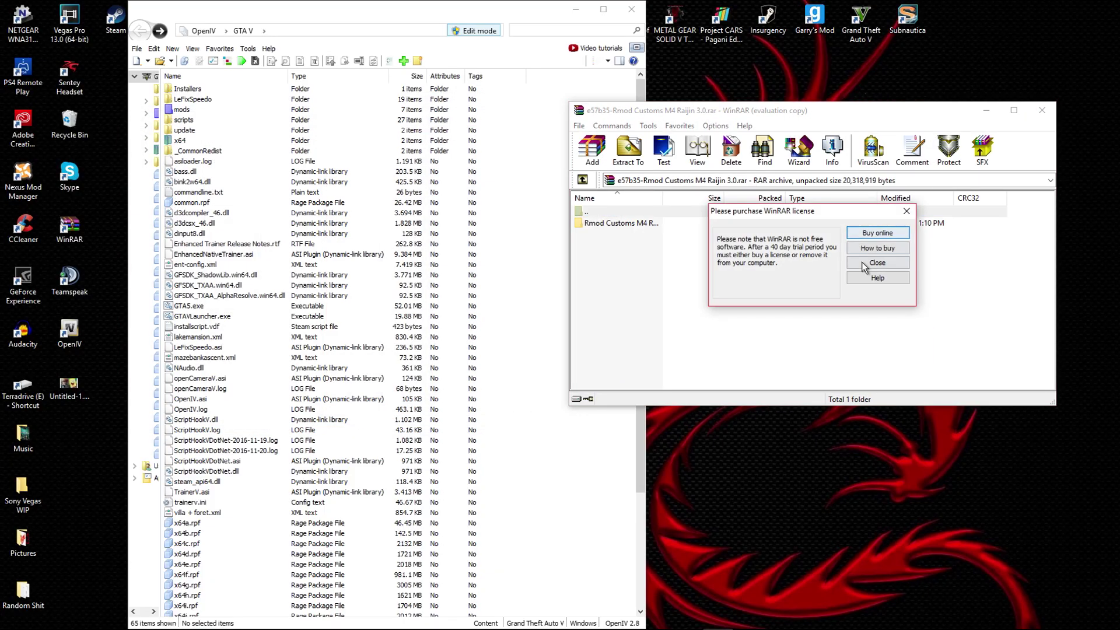
click(862, 261)
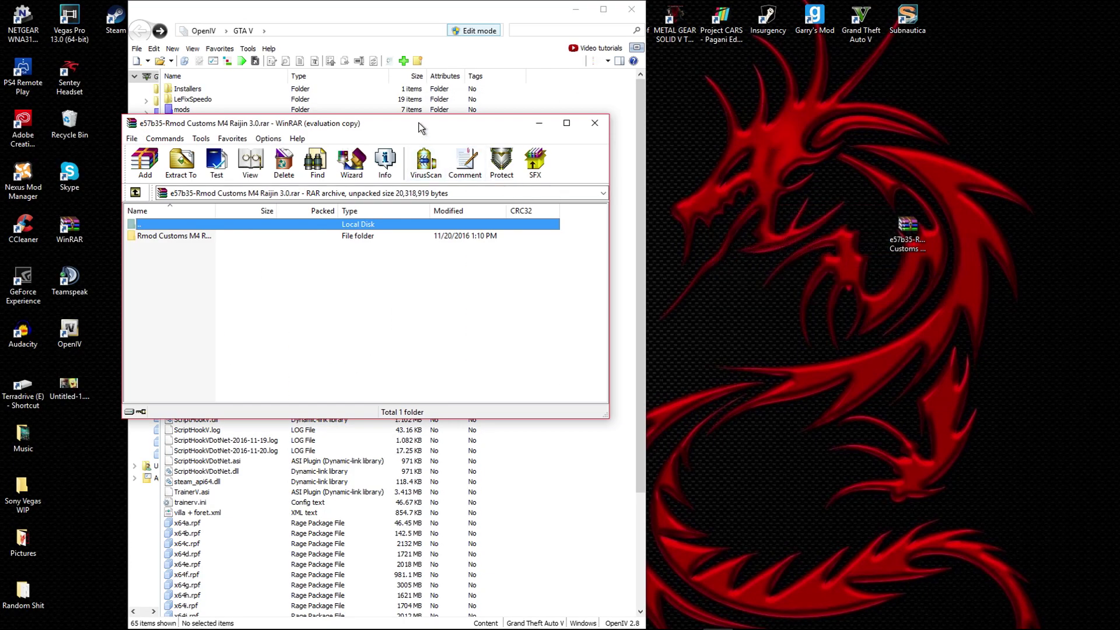
drag(421, 116, 936, 65)
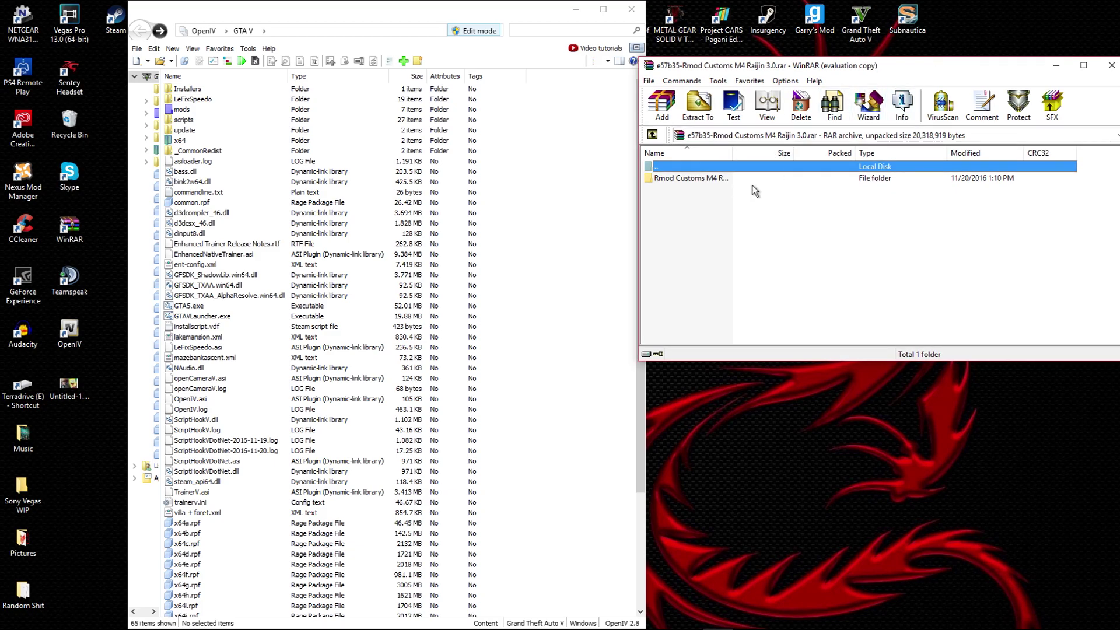
double_click(700, 177)
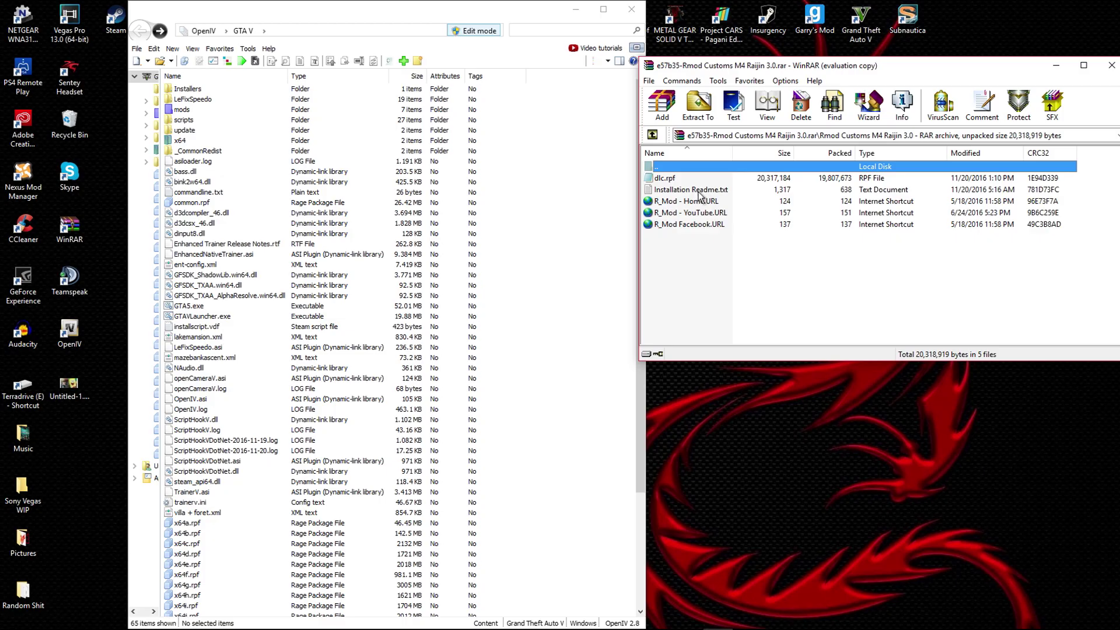
Open Installation Readme.txt in Notepad at the top of its guide, nudged up and right.
double_click(708, 191)
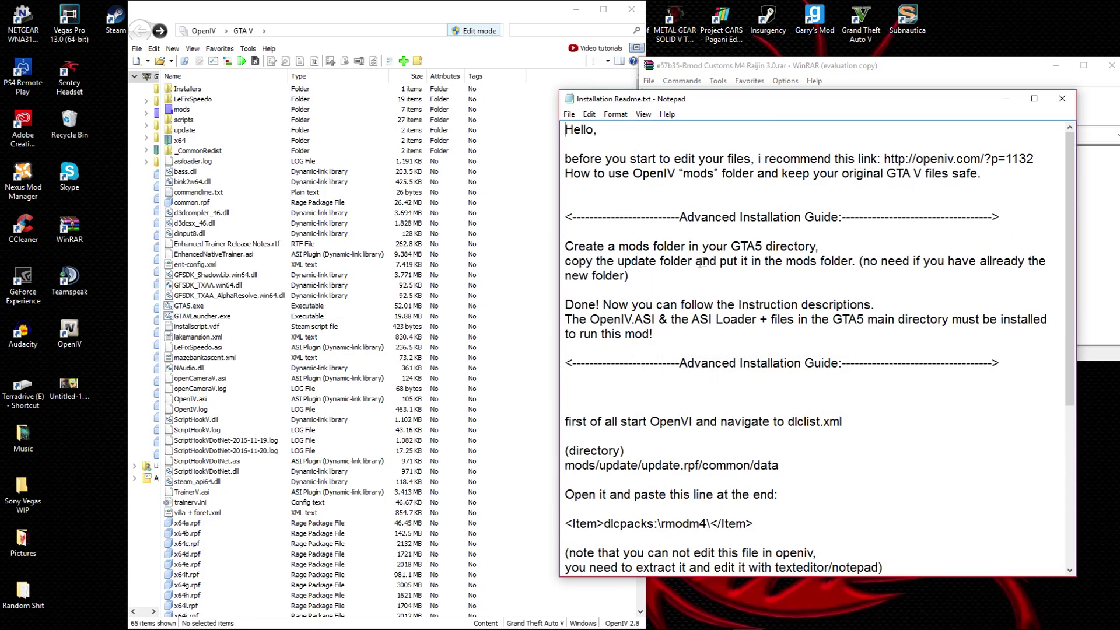
scroll(721, 304, down, 8)
scroll(713, 322, up, 6)
drag(719, 100, 760, 64)
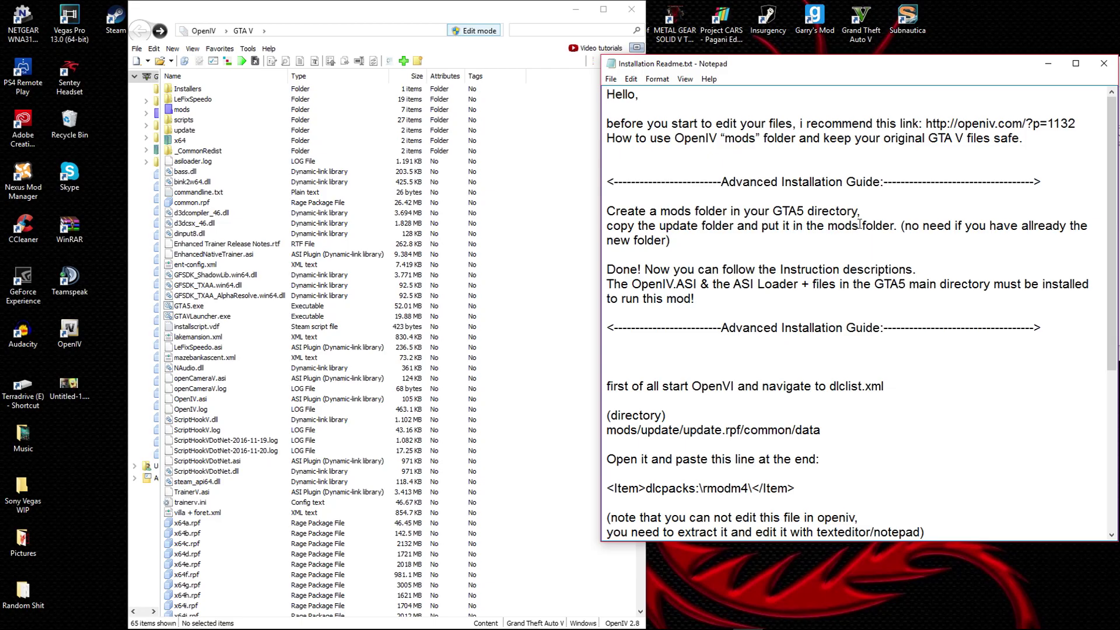
Bring the GTA V list forward, peek into mods, and check the update folder's actions.
click(205, 111)
double_click(202, 109)
key(BackSpace)
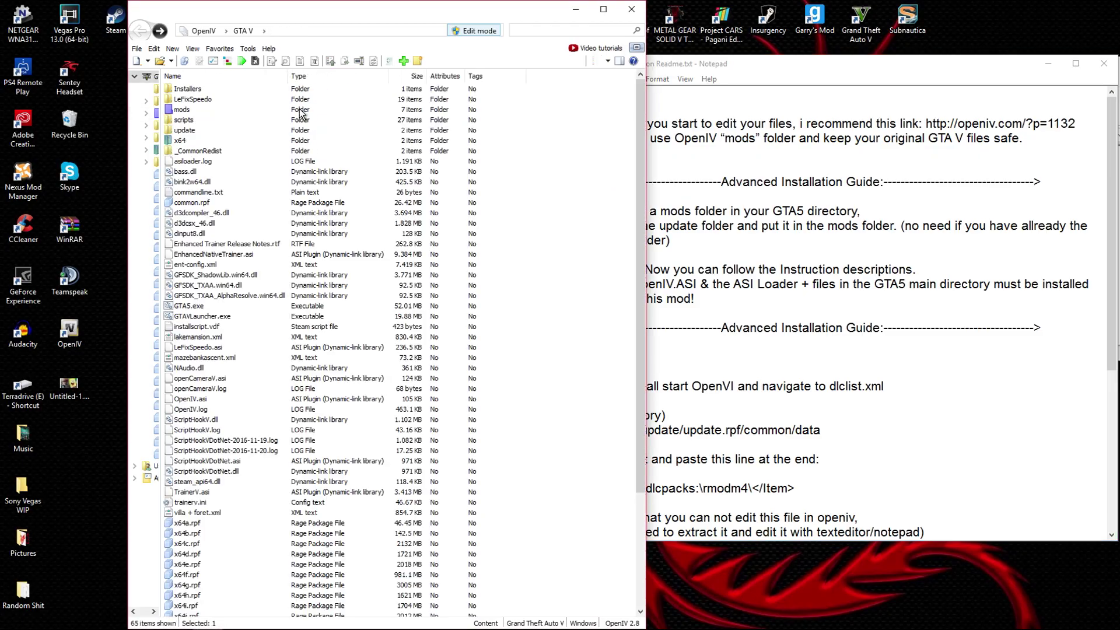
right_click(196, 130)
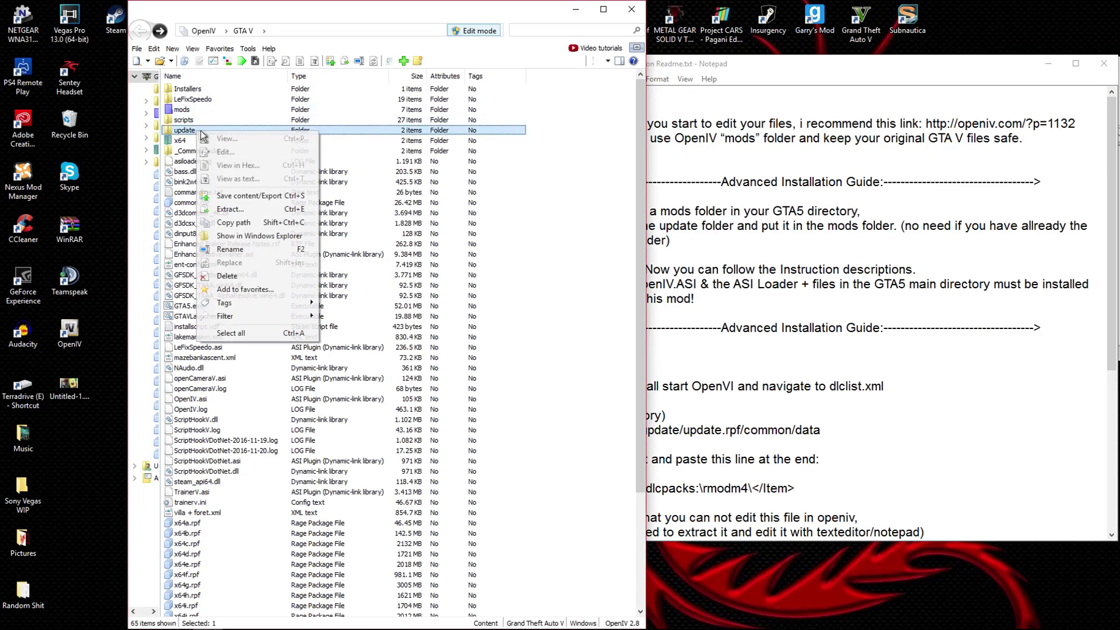
click(619, 196)
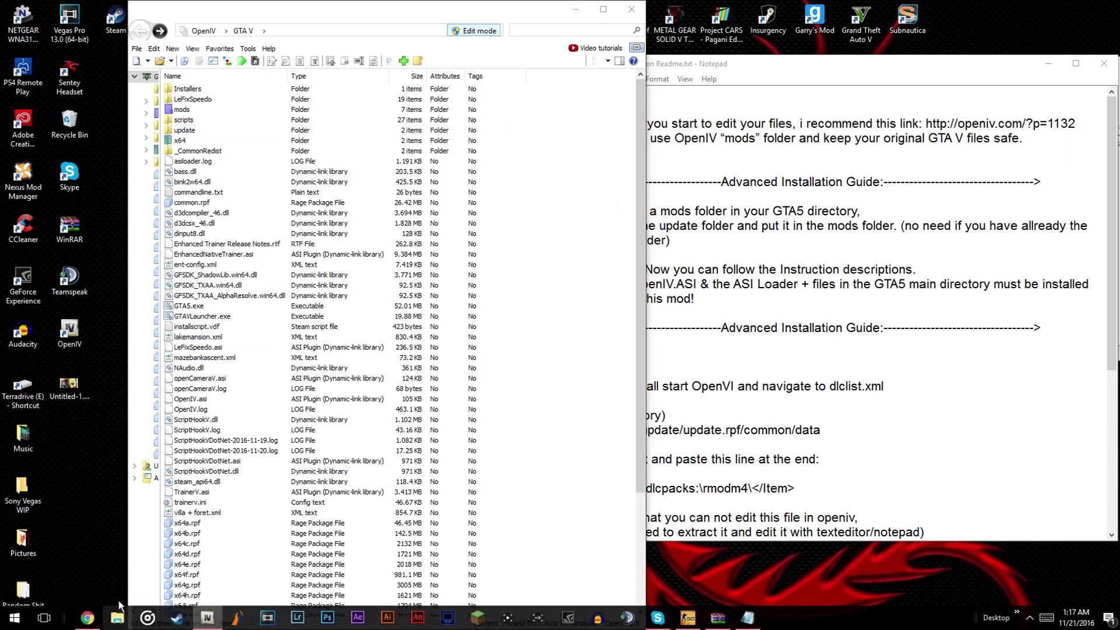
click(117, 617)
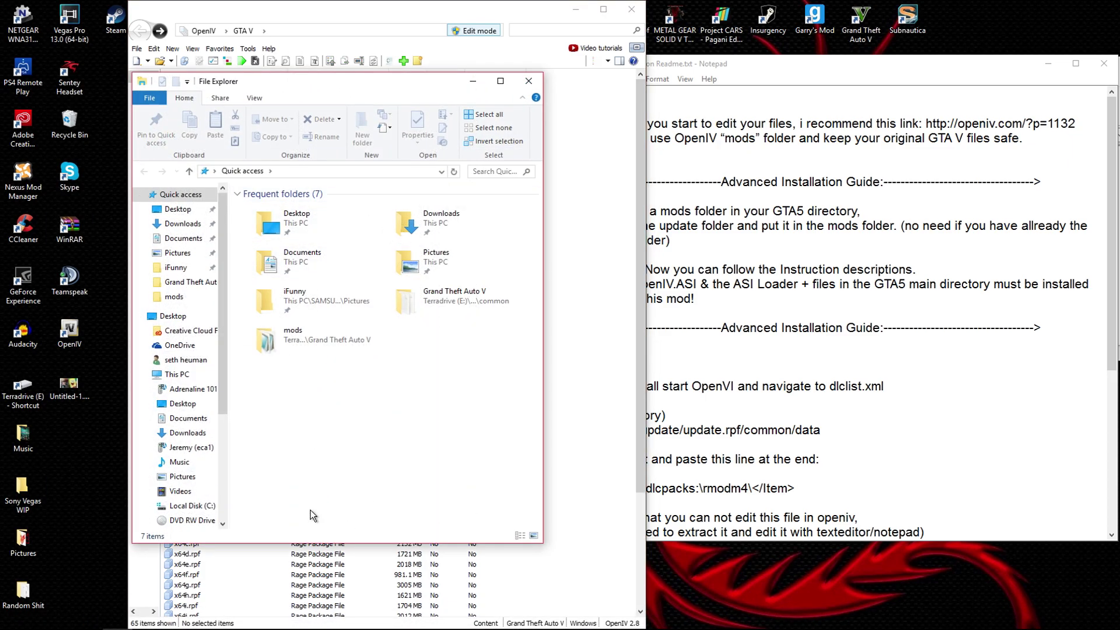
click(529, 80)
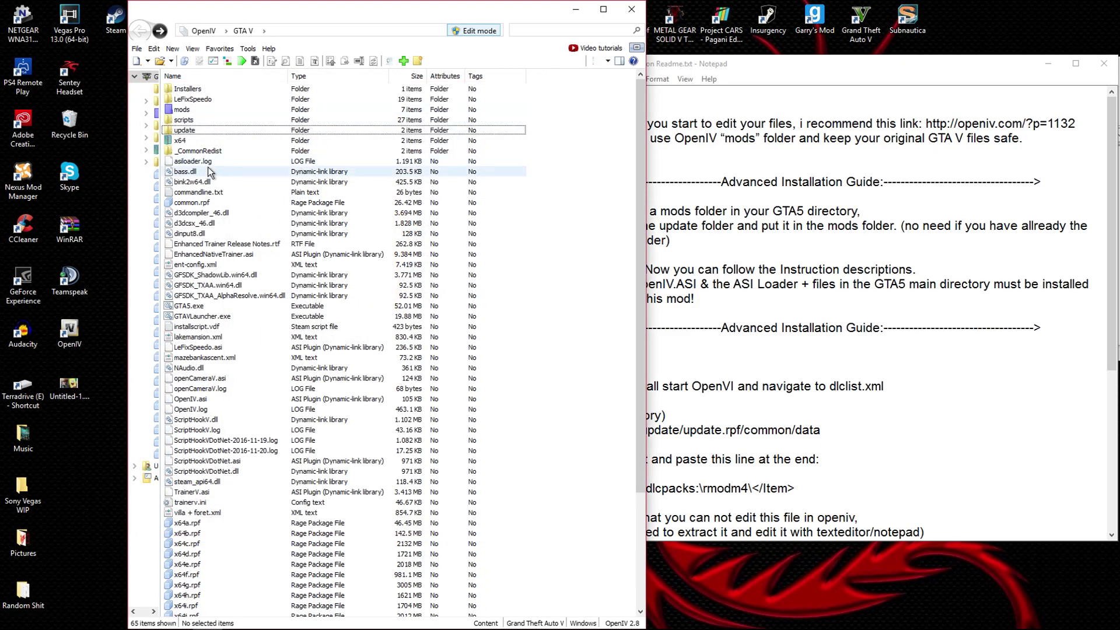
Browse the update folder and x64e, x64i archives, finishing with the mods folder selected.
right_click(198, 133)
click(182, 111)
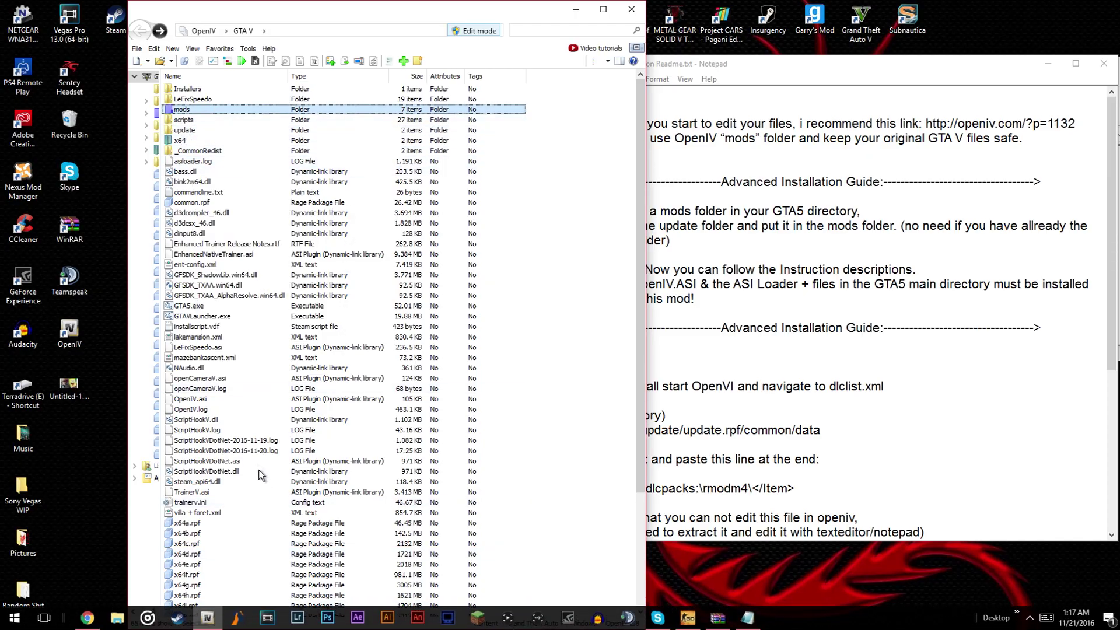
scroll(279, 472, down, 5)
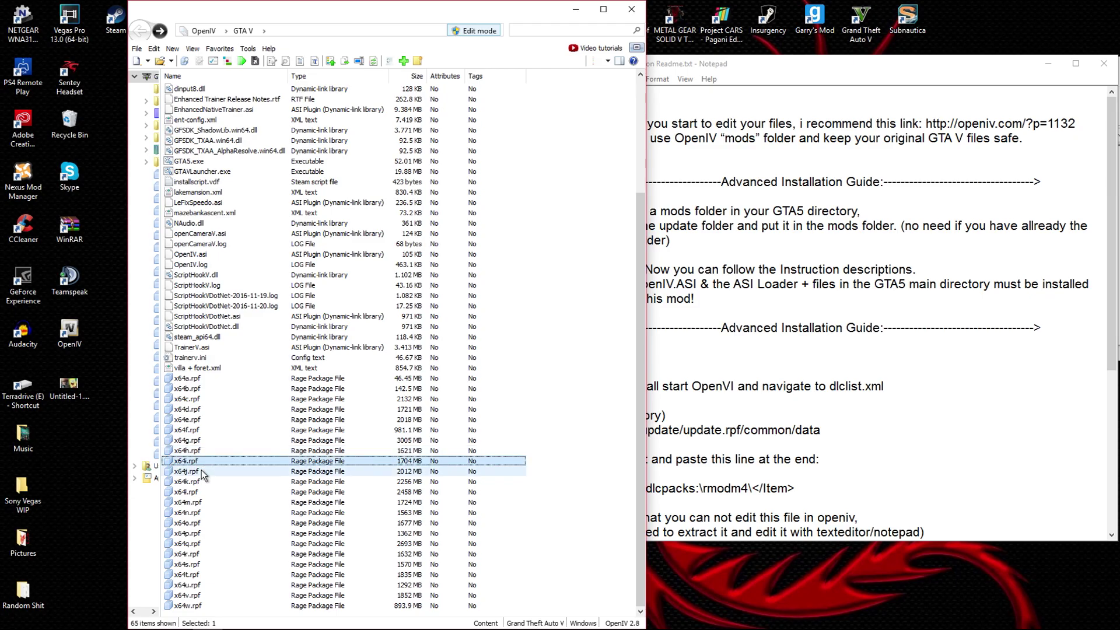
click(205, 419)
scroll(227, 388, up, 5)
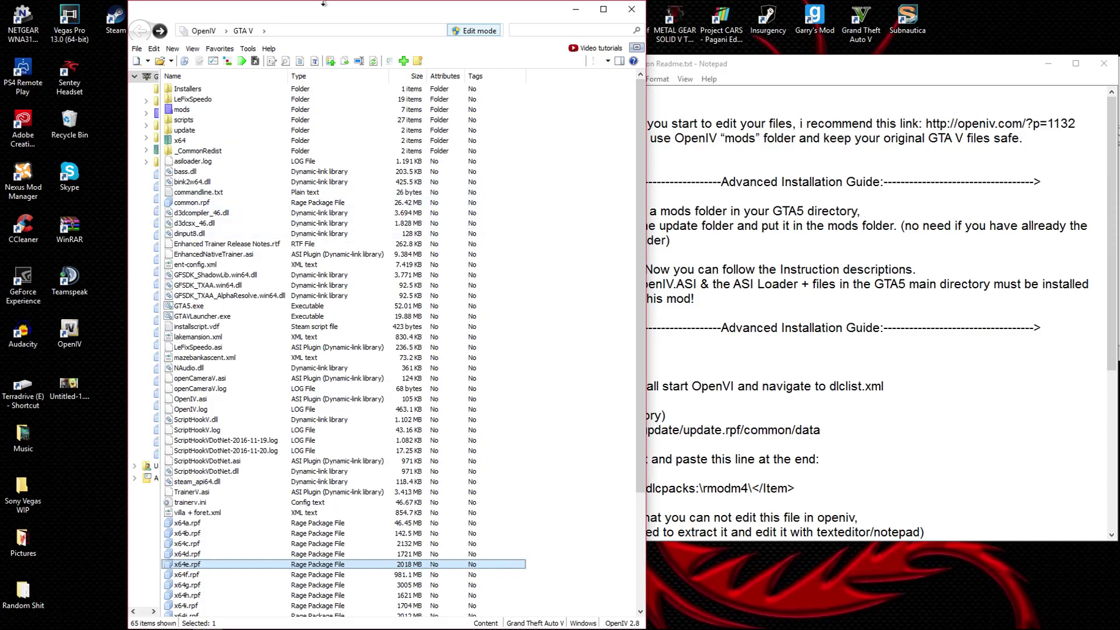
click(198, 131)
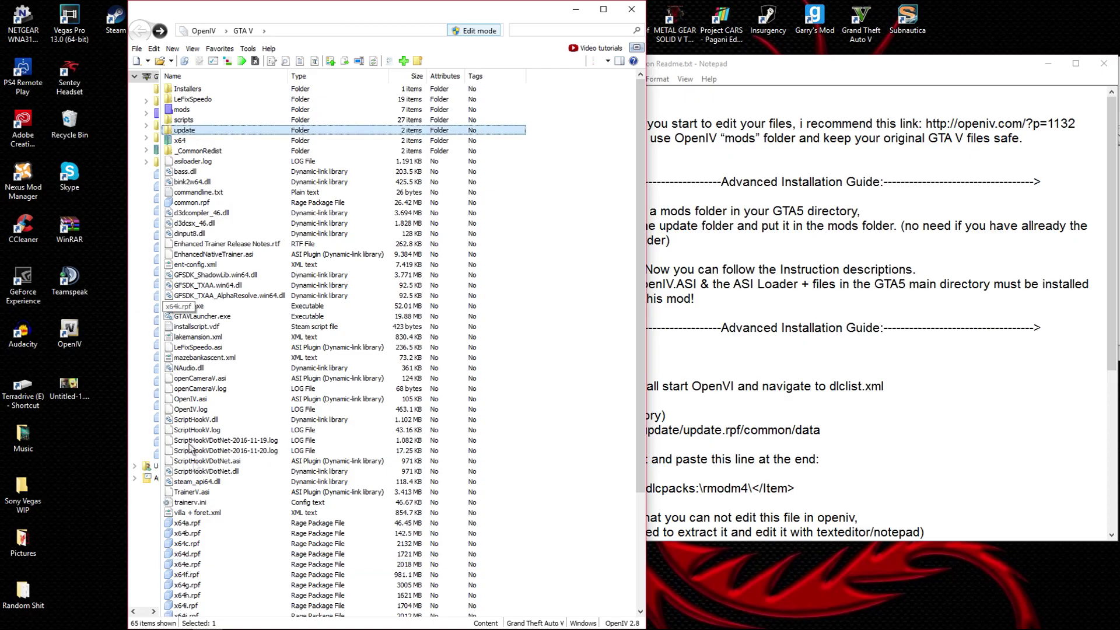
click(197, 565)
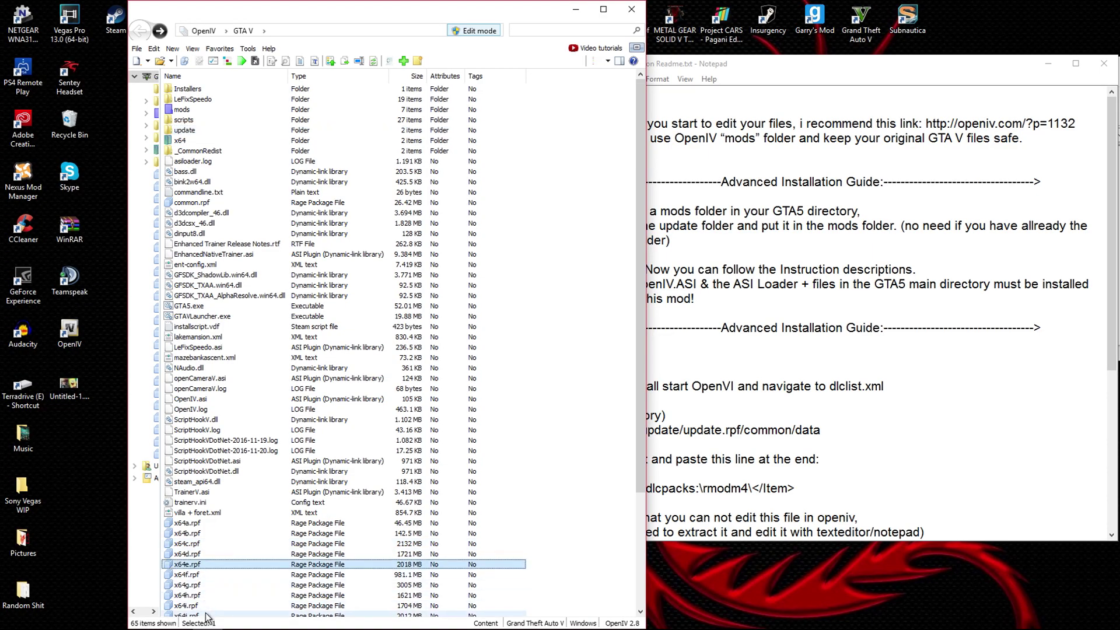
click(186, 606)
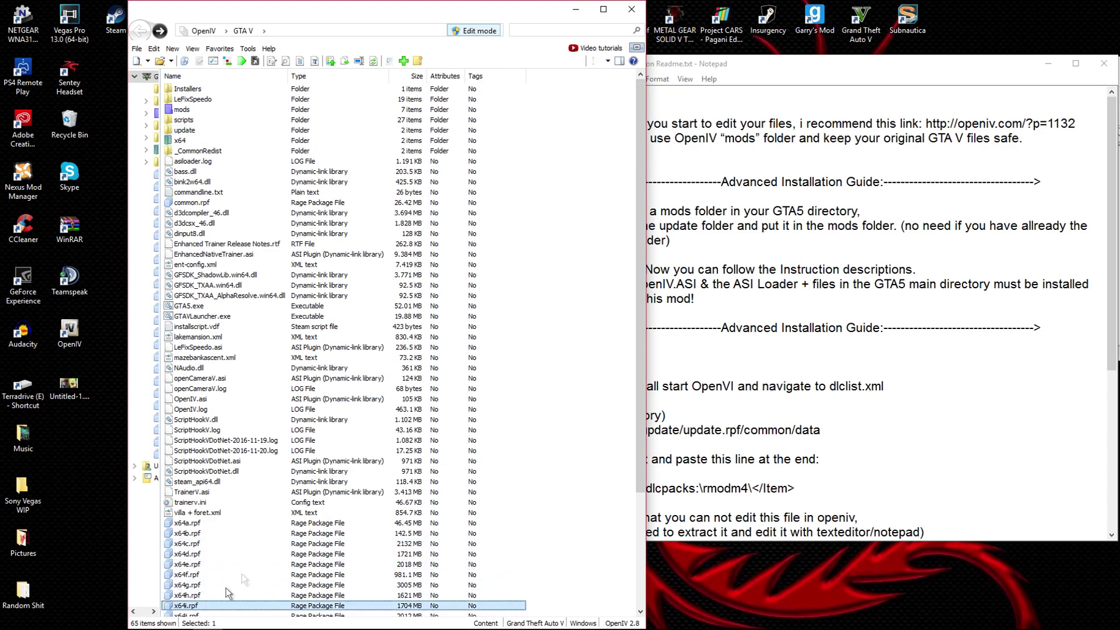
click(197, 110)
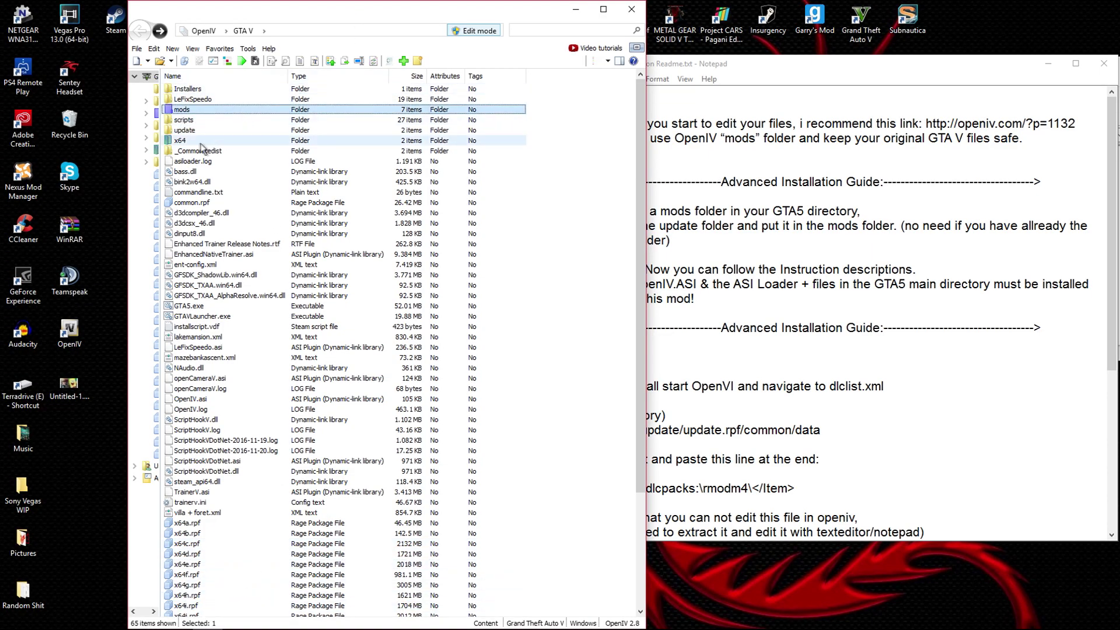
Inspect the mods folder's update folder and x64c, x64e, x64g, x64i, x64w archives.
double_click(186, 111)
click(191, 91)
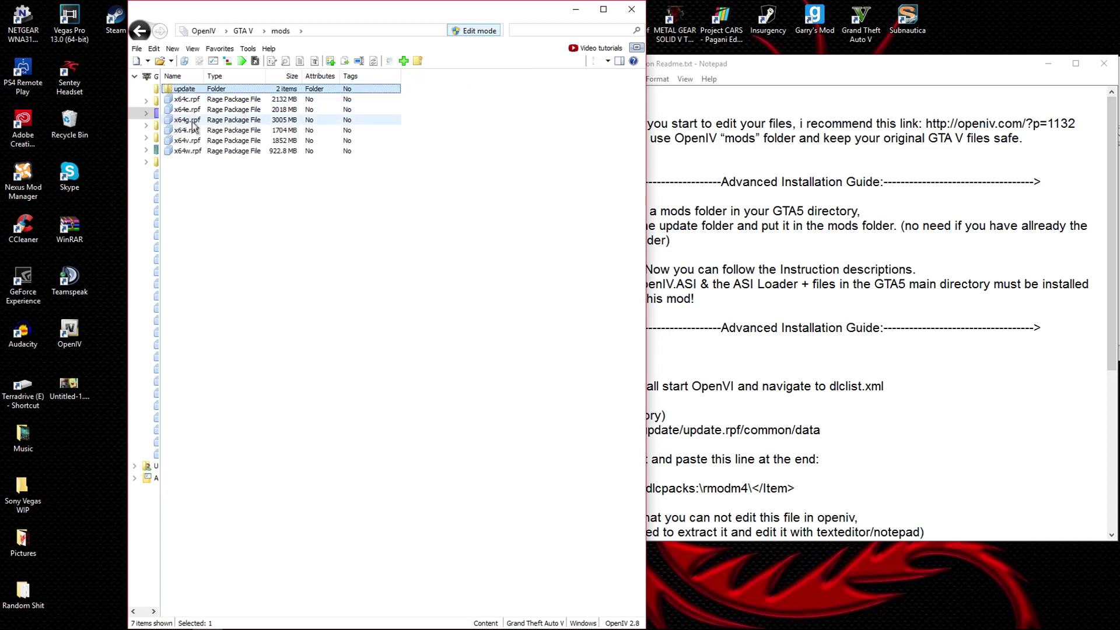
click(185, 130)
click(190, 110)
click(191, 100)
click(193, 119)
click(190, 151)
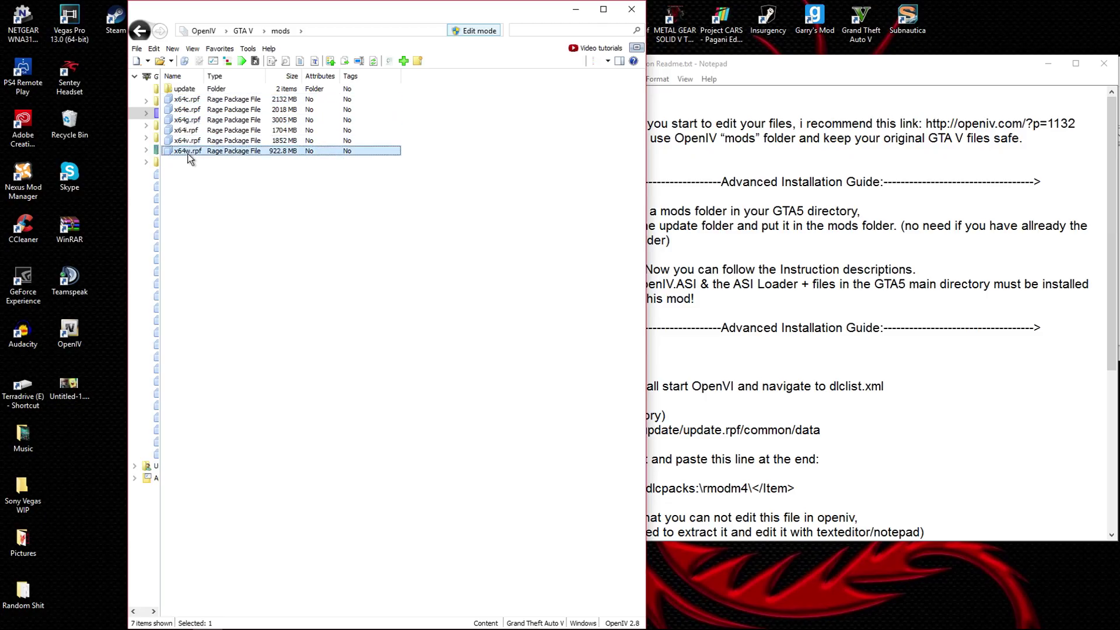
click(402, 195)
Move OpenIV left, return to the GTA V folder, and scroll the readme to the dlcpacks step.
drag(380, 19, 305, 15)
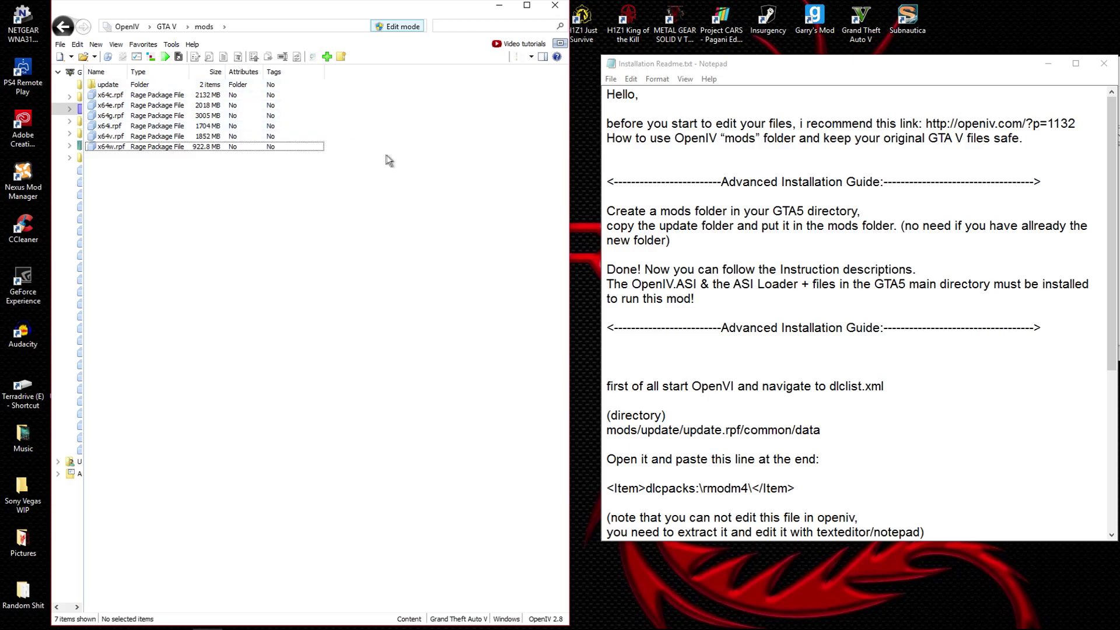
key(BackSpace)
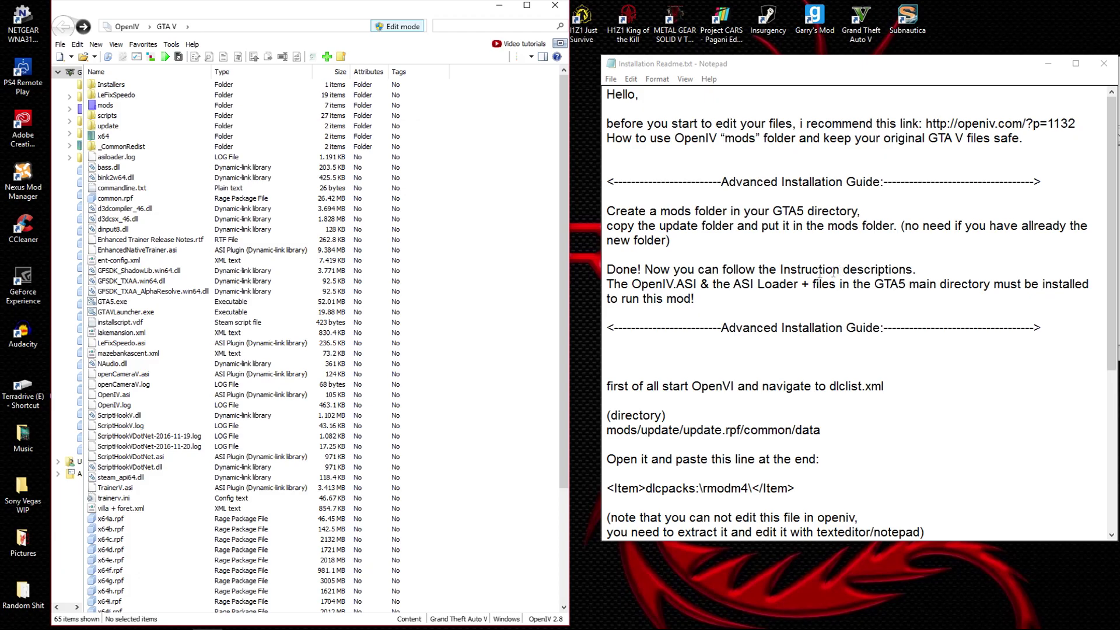
scroll(769, 285, down, 3)
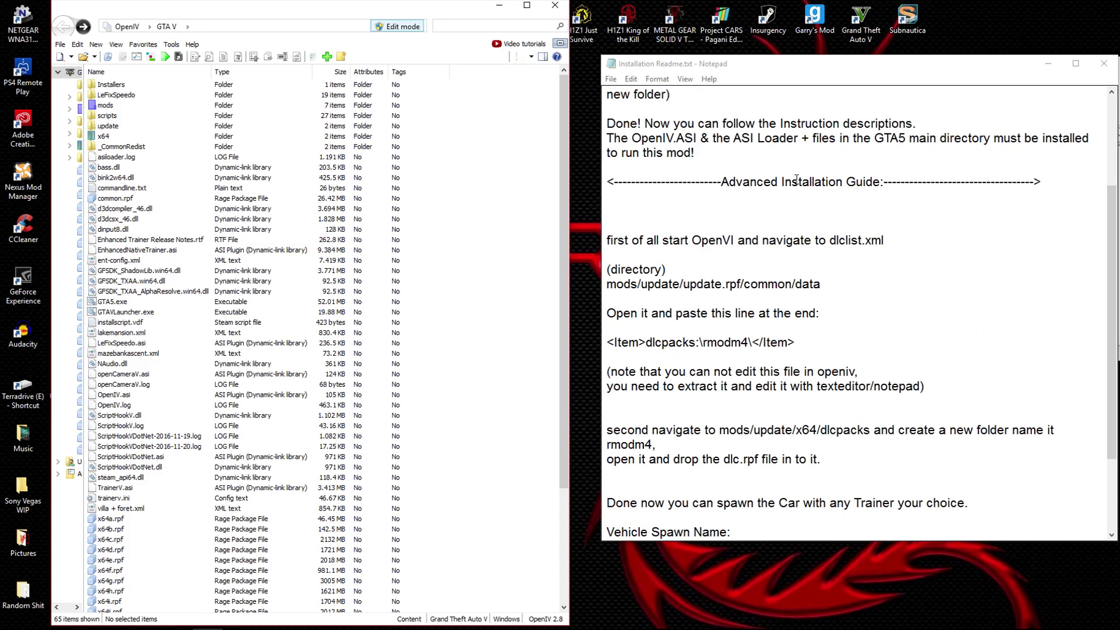